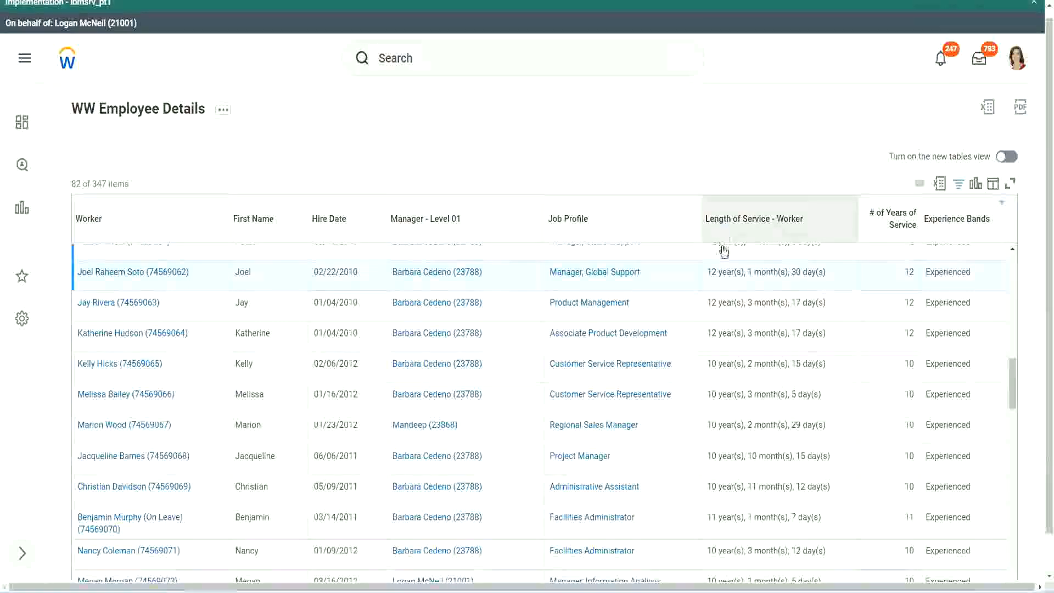
Step: Compare the Length of Service - Worker values with the # of Years of Service values across several worker rows of the report
{"action": "left_click_drag", "start_coordinate": [713, 273], "coordinate": [707, 273]}
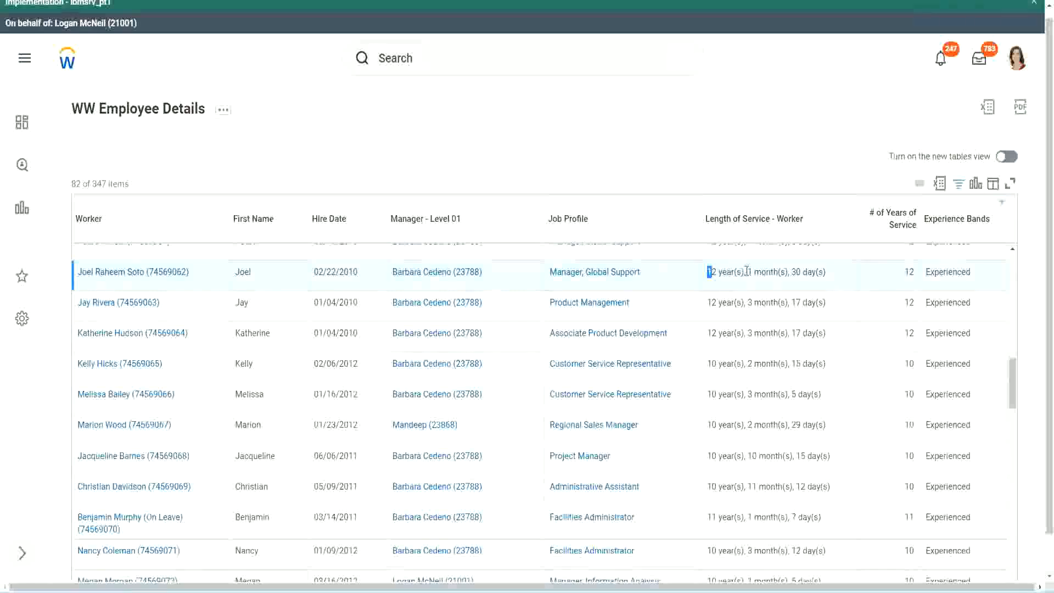
{"action": "left_click", "coordinate": [743, 272]}
{"action": "left_click_drag", "start_coordinate": [707, 273], "coordinate": [807, 271]}
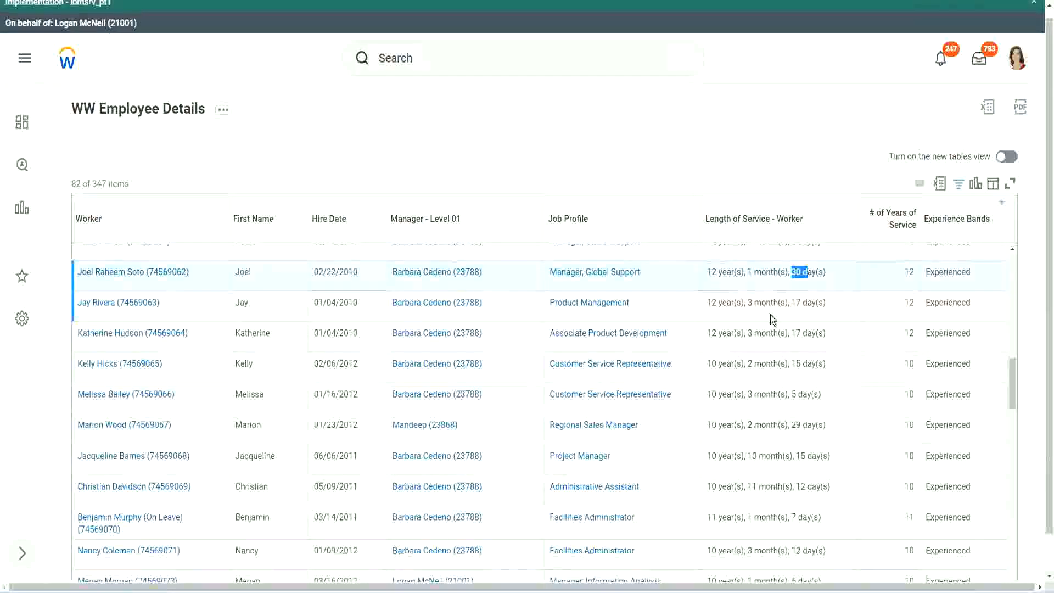
{"action": "double_click", "coordinate": [913, 272]}
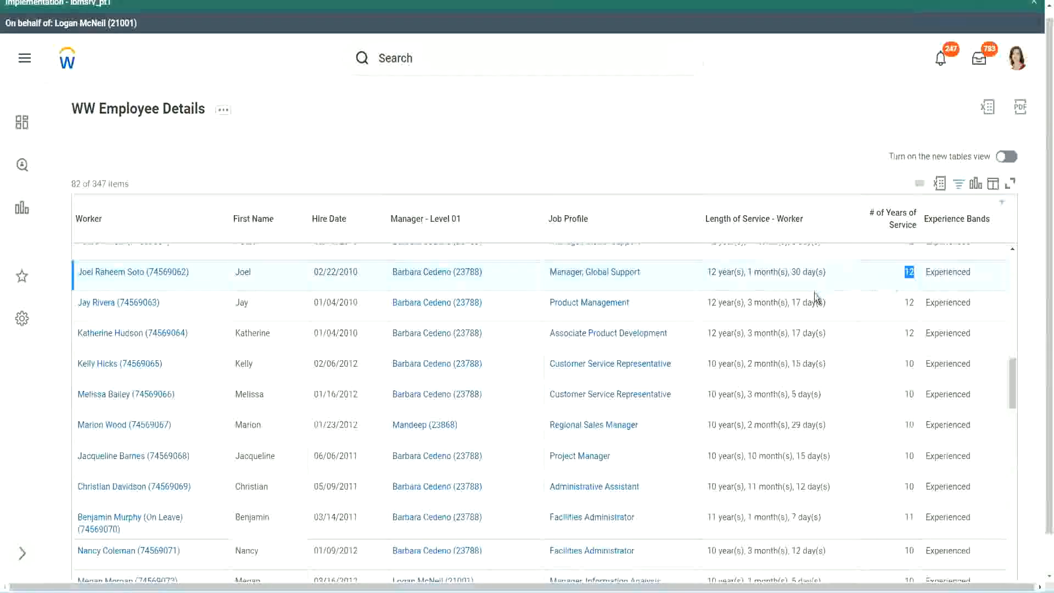
{"action": "left_click", "coordinate": [732, 487]}
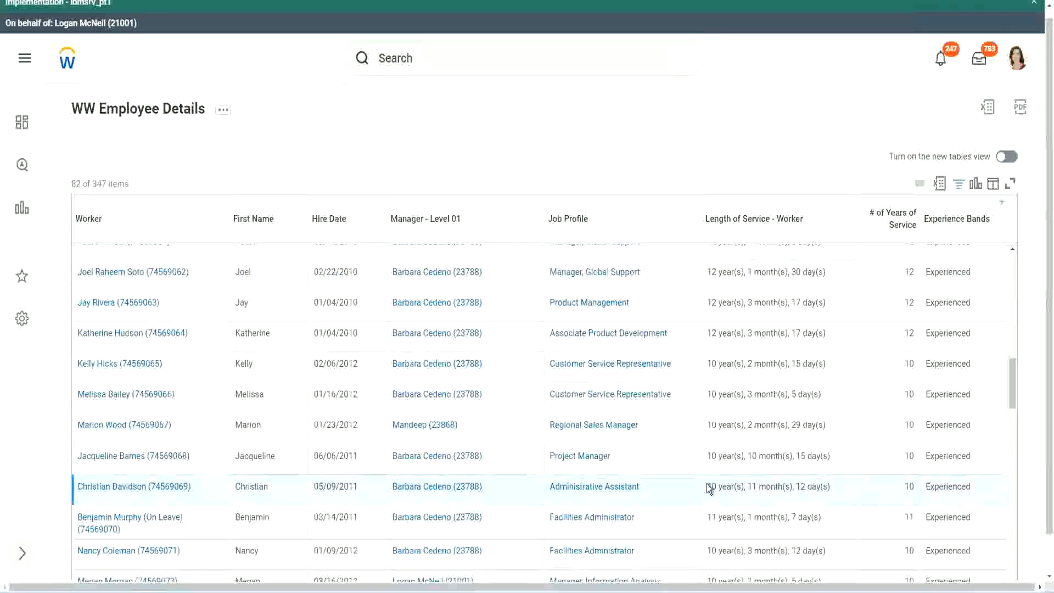
{"action": "left_click_drag", "start_coordinate": [749, 486], "coordinate": [808, 486]}
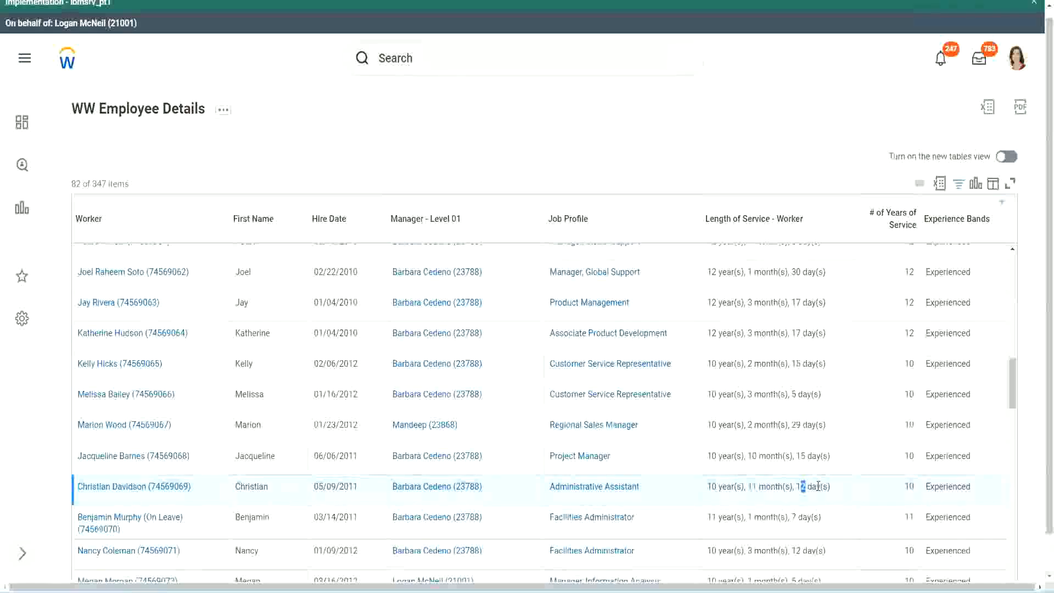
{"action": "left_click", "coordinate": [818, 486]}
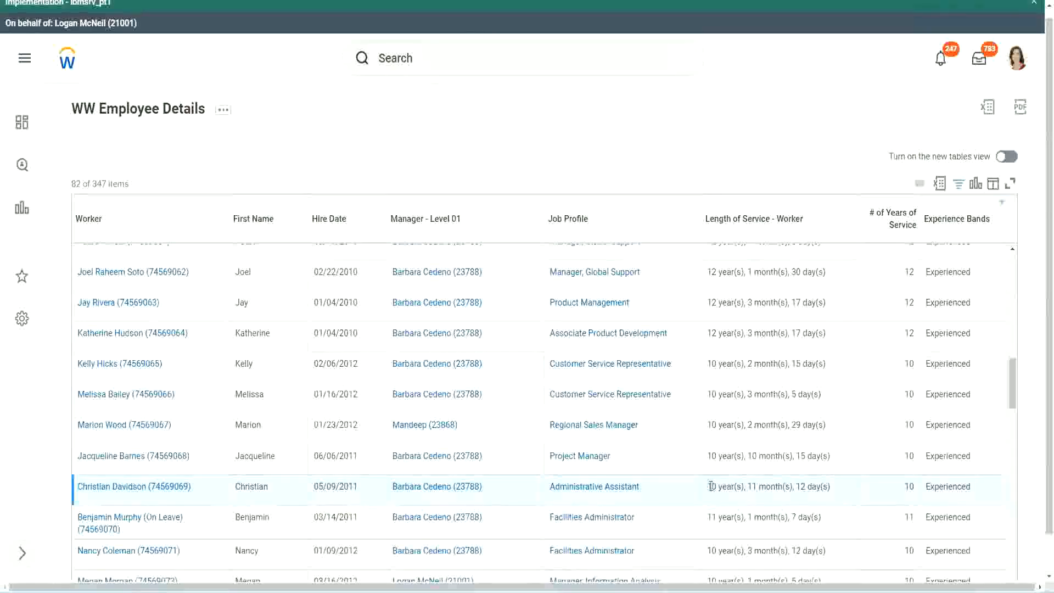
{"action": "double_click", "coordinate": [909, 487]}
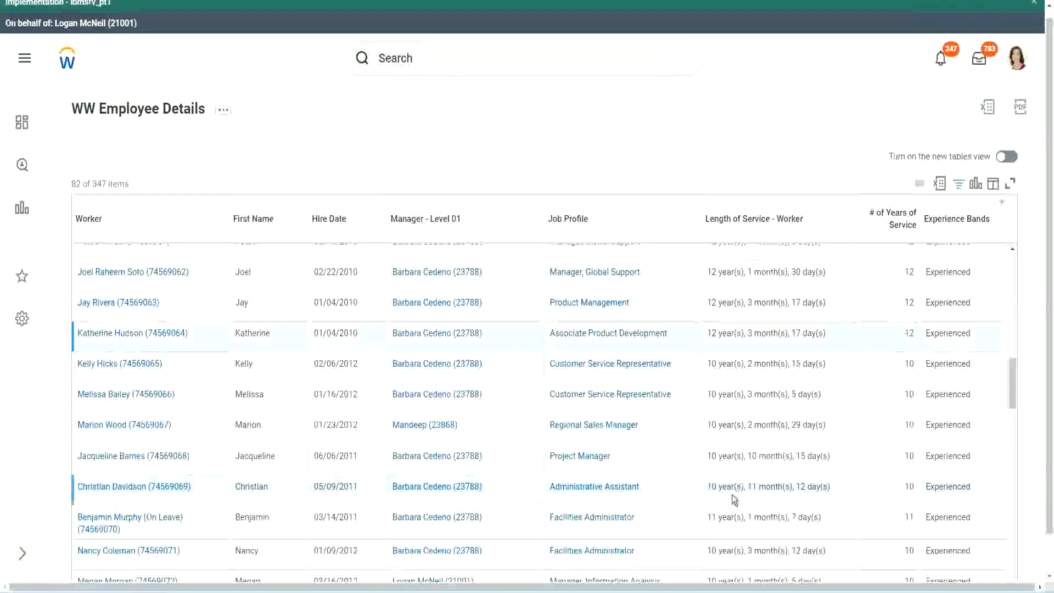
{"action": "double_click", "coordinate": [713, 487]}
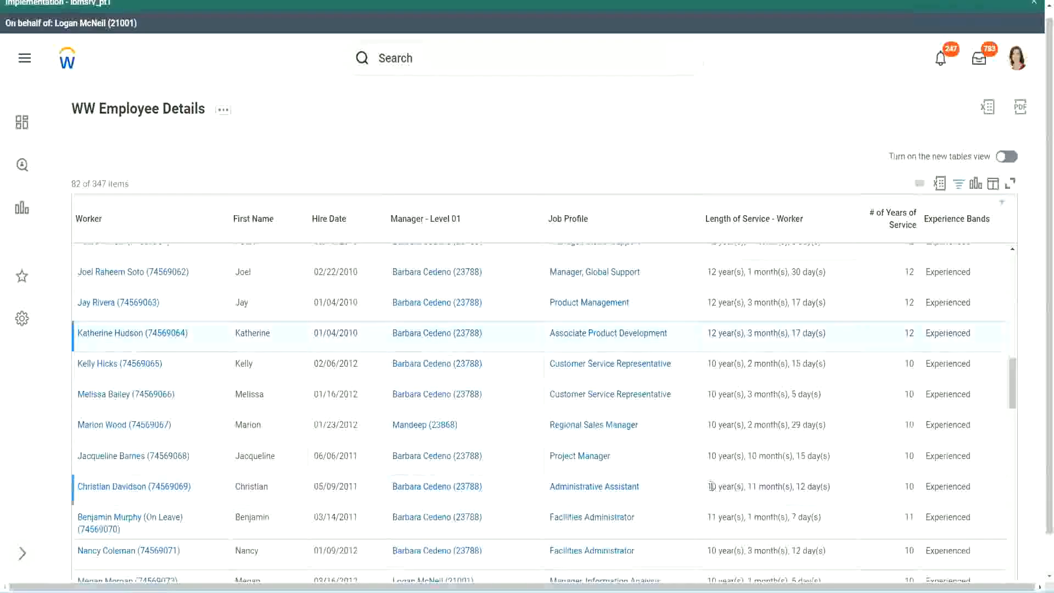
{"action": "left_click", "coordinate": [796, 483]}
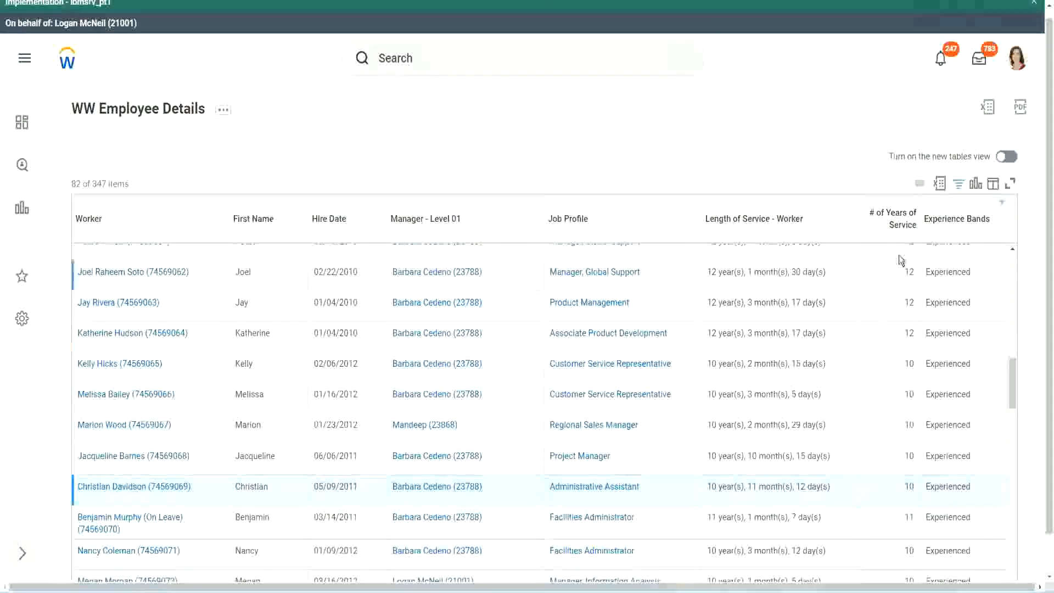
{"action": "left_click_drag", "start_coordinate": [904, 269], "coordinate": [916, 276]}
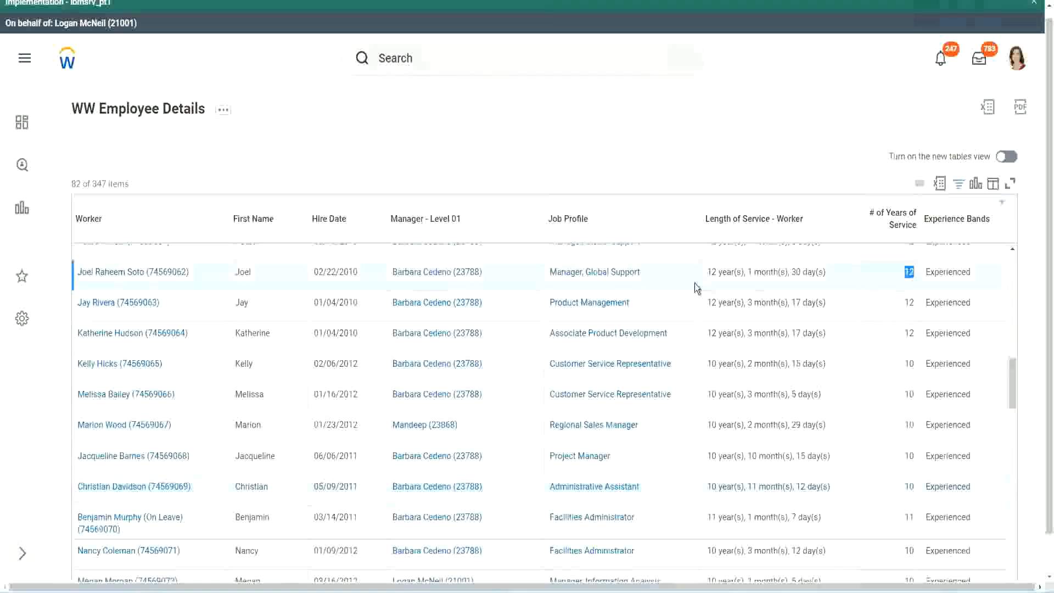
{"action": "left_click_drag", "start_coordinate": [707, 273], "coordinate": [840, 270]}
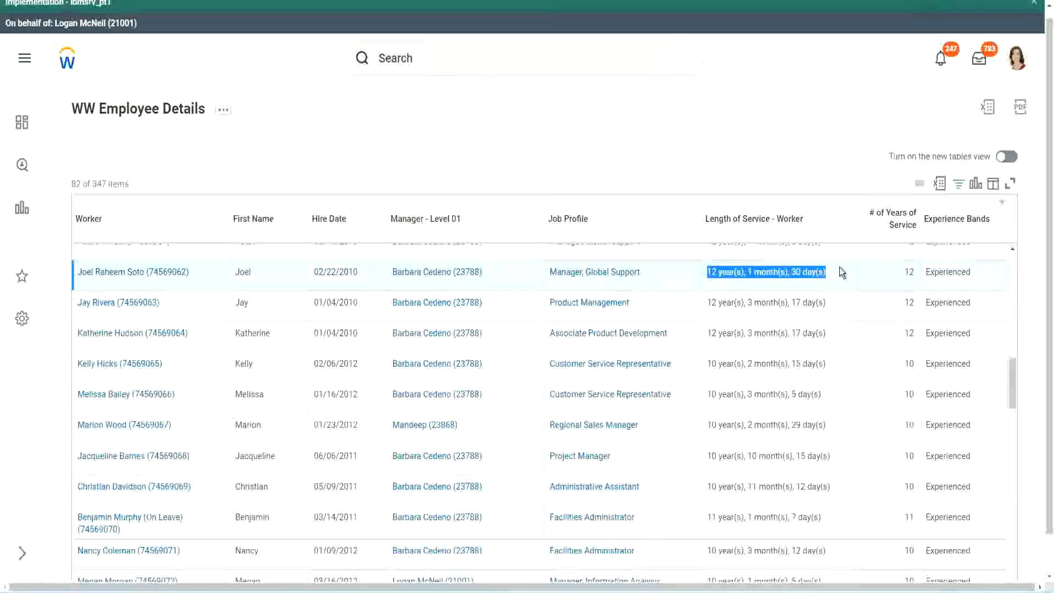
{"action": "left_click", "coordinate": [819, 485]}
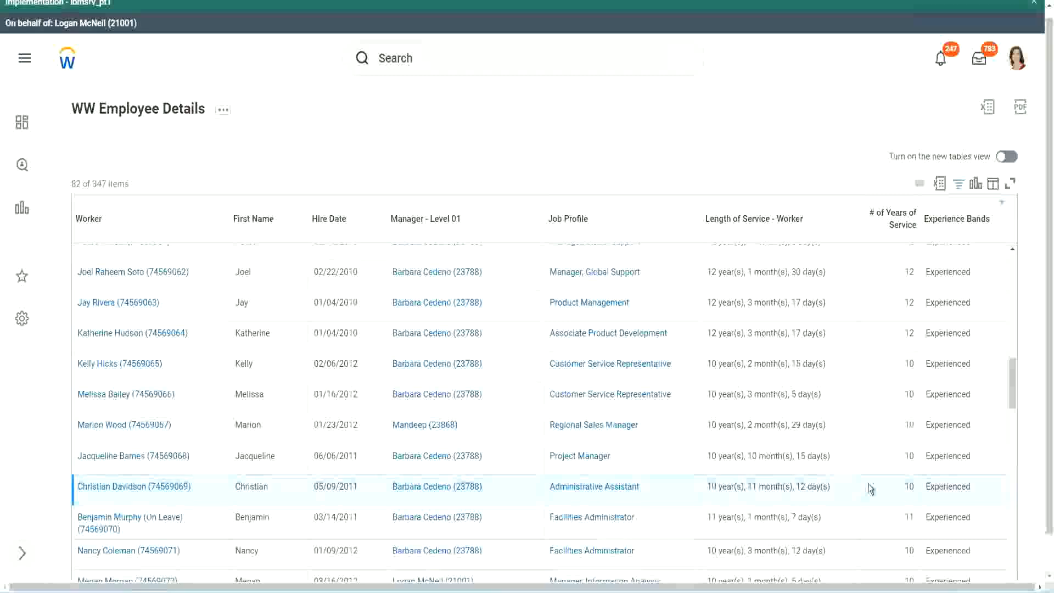
{"action": "double_click", "coordinate": [911, 486]}
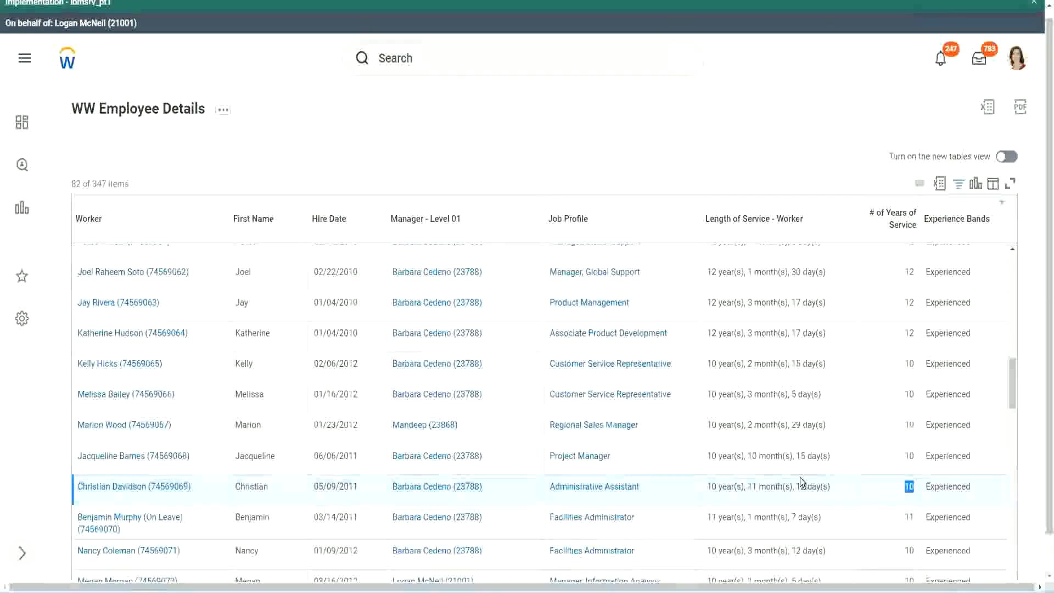
{"action": "left_click", "coordinate": [871, 493]}
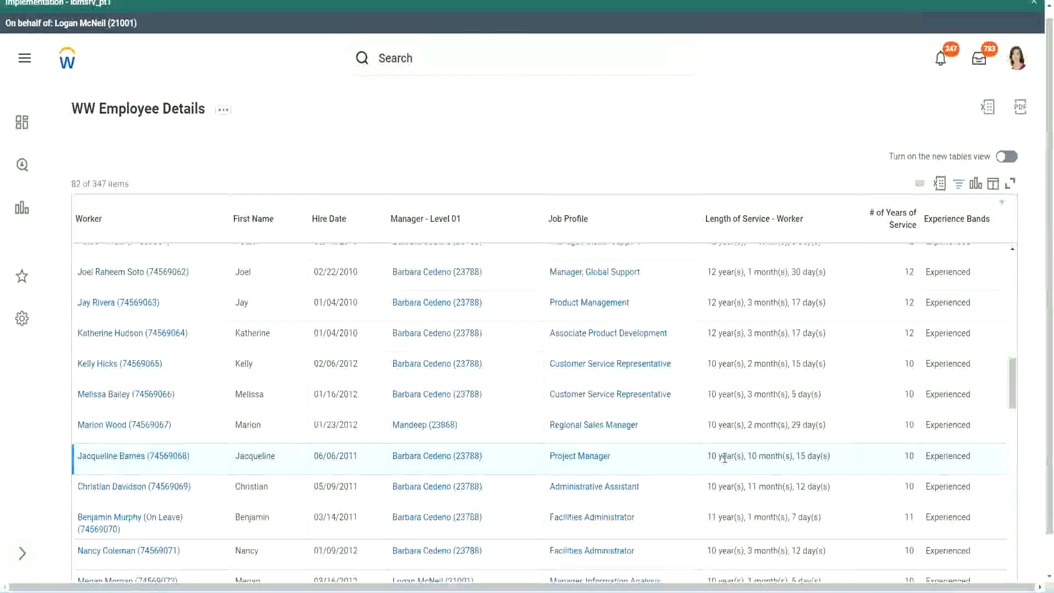
{"action": "double_click", "coordinate": [756, 456]}
{"action": "left_click", "coordinate": [788, 456]}
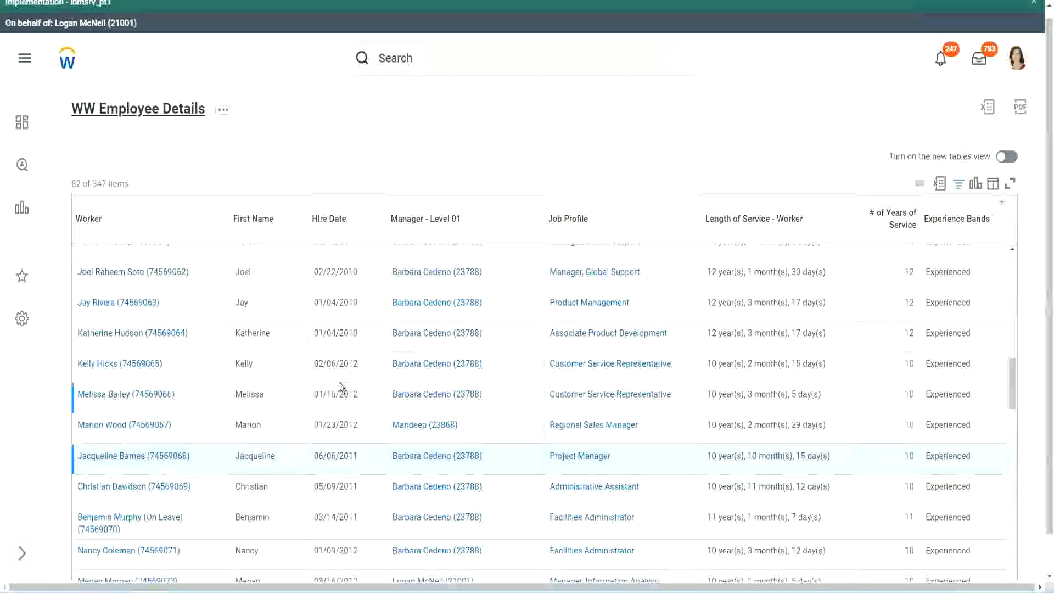
Step: Open the Experience Bands calculated field from the report definition in a new tab and copy its full name
{"action": "scroll", "coordinate": [339, 382], "scroll_direction": "down", "scroll_amount": 4}
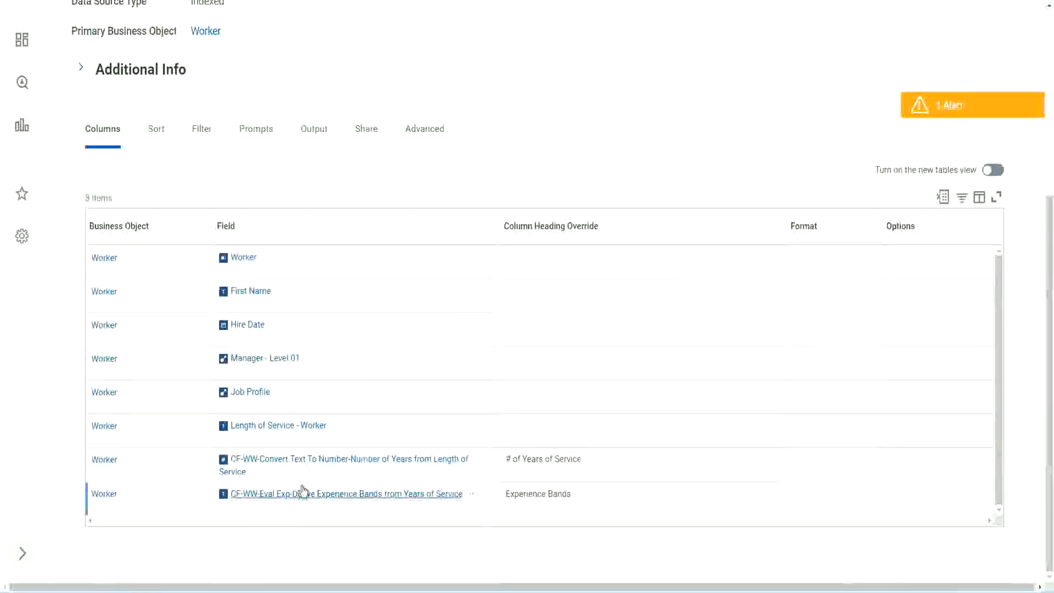
{"action": "right_click", "coordinate": [287, 499]}
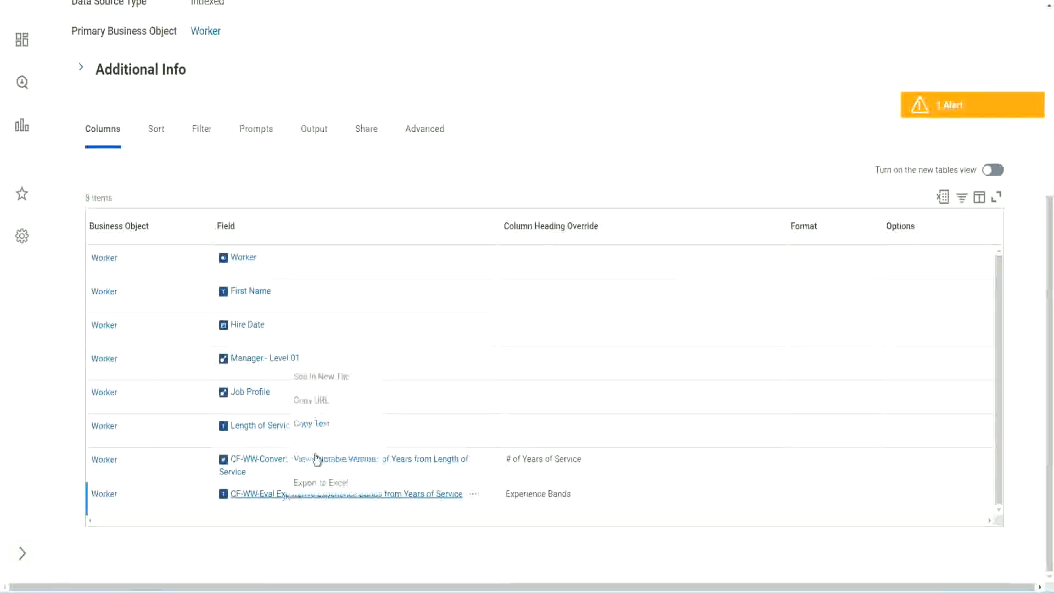
{"action": "left_click", "coordinate": [331, 374]}
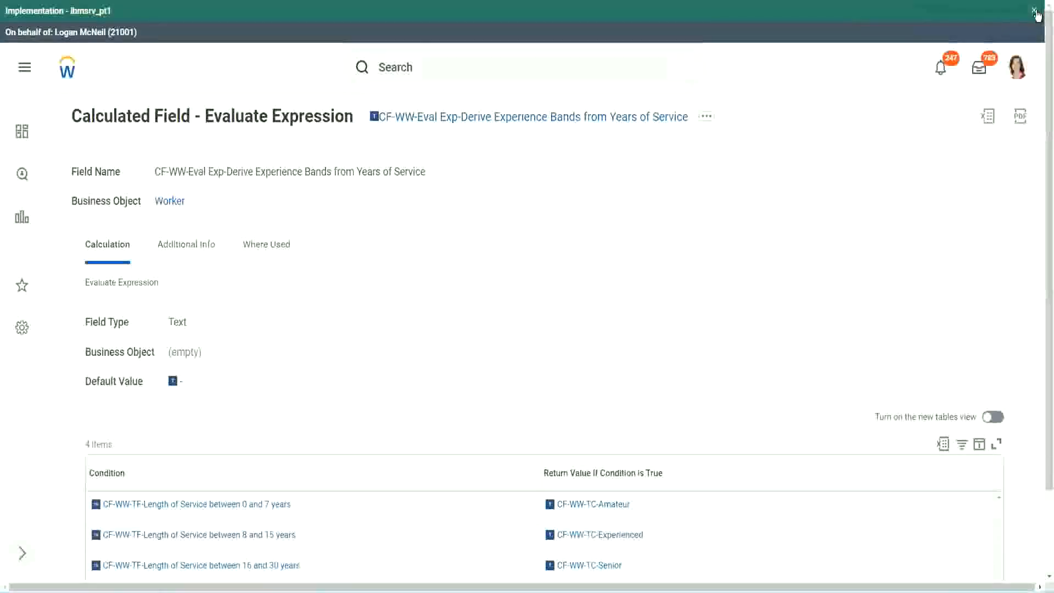
{"action": "left_click", "coordinate": [1034, 11]}
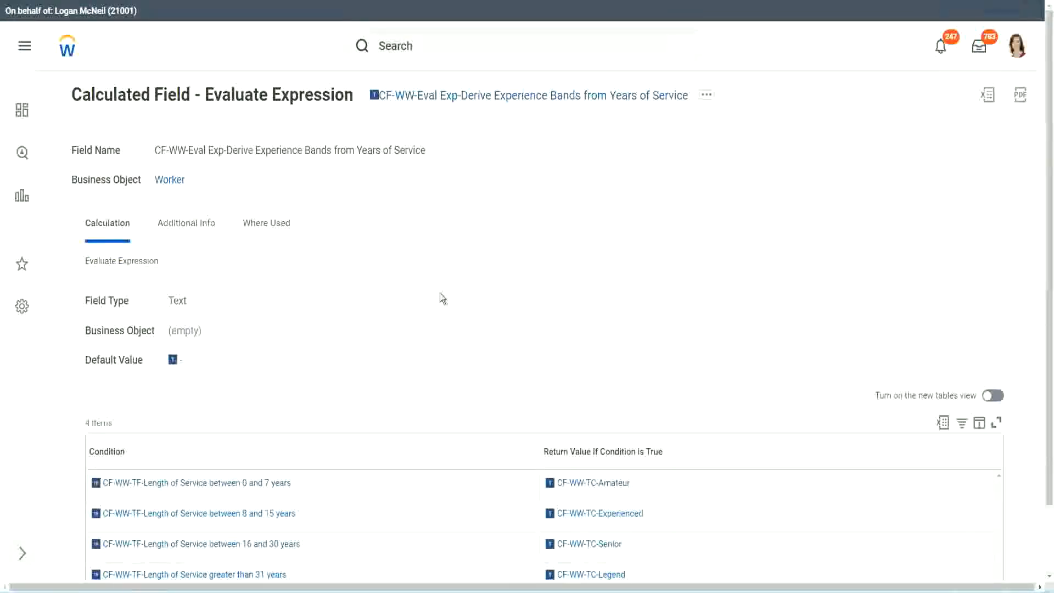
{"action": "scroll", "coordinate": [419, 310], "scroll_direction": "down", "scroll_amount": 1}
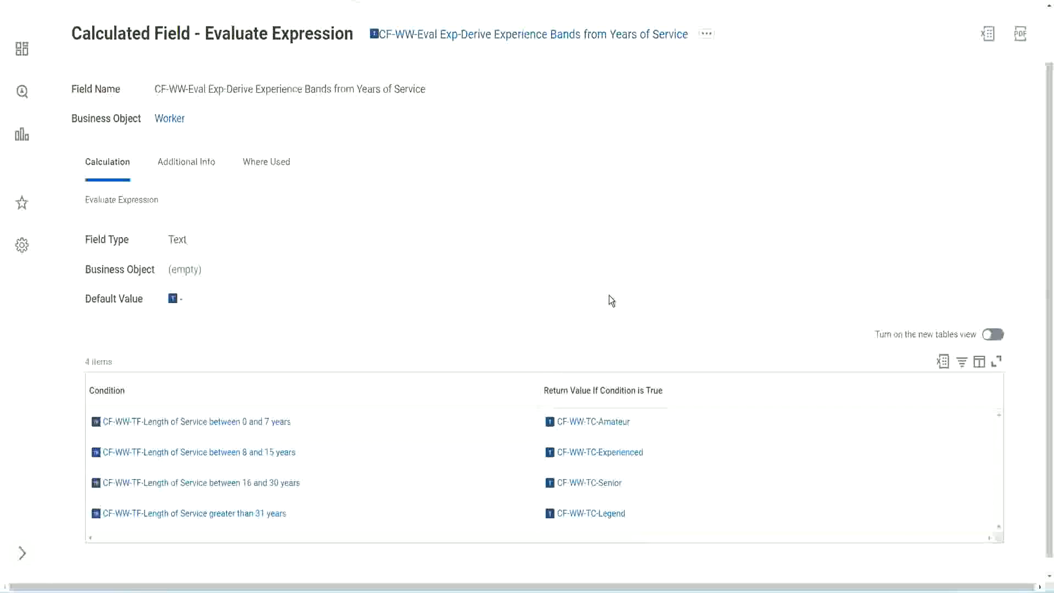
{"action": "left_click", "coordinate": [478, 388]}
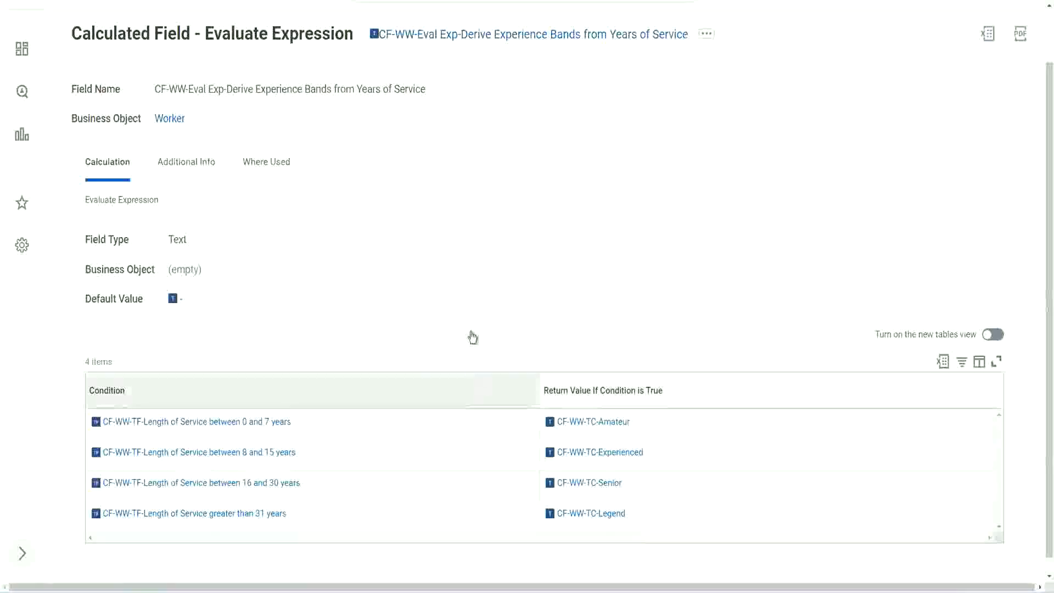
{"action": "left_click", "coordinate": [471, 252]}
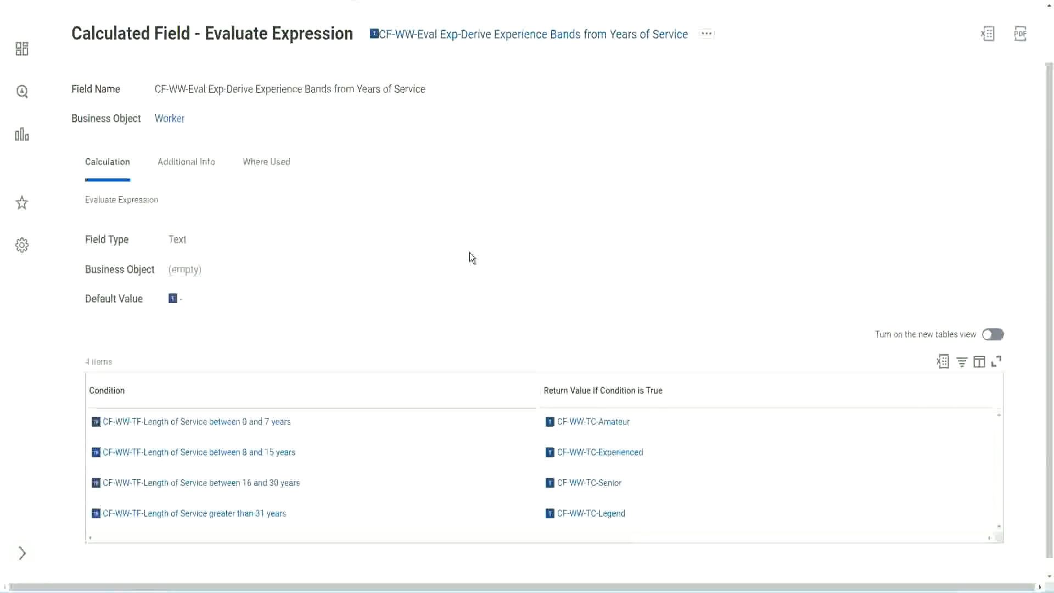
{"action": "right_click", "coordinate": [464, 40]}
{"action": "left_click", "coordinate": [483, 96]}
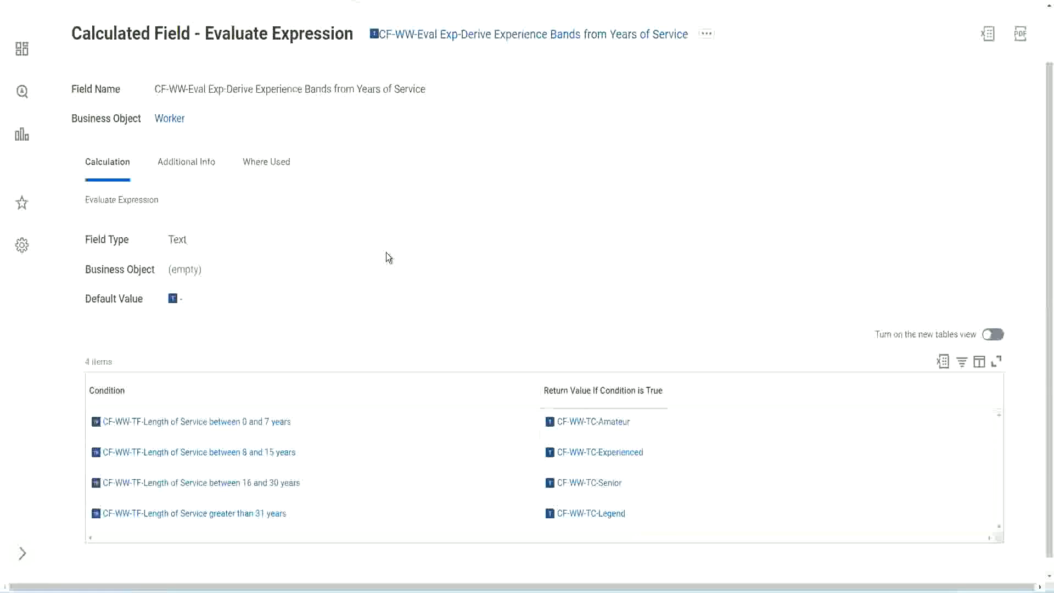
Step: Return to the WW Employee Details report definition and search for "create cal field" to open the Create Calculated Field task
{"action": "scroll", "coordinate": [410, 218], "scroll_direction": "up", "scroll_amount": 2}
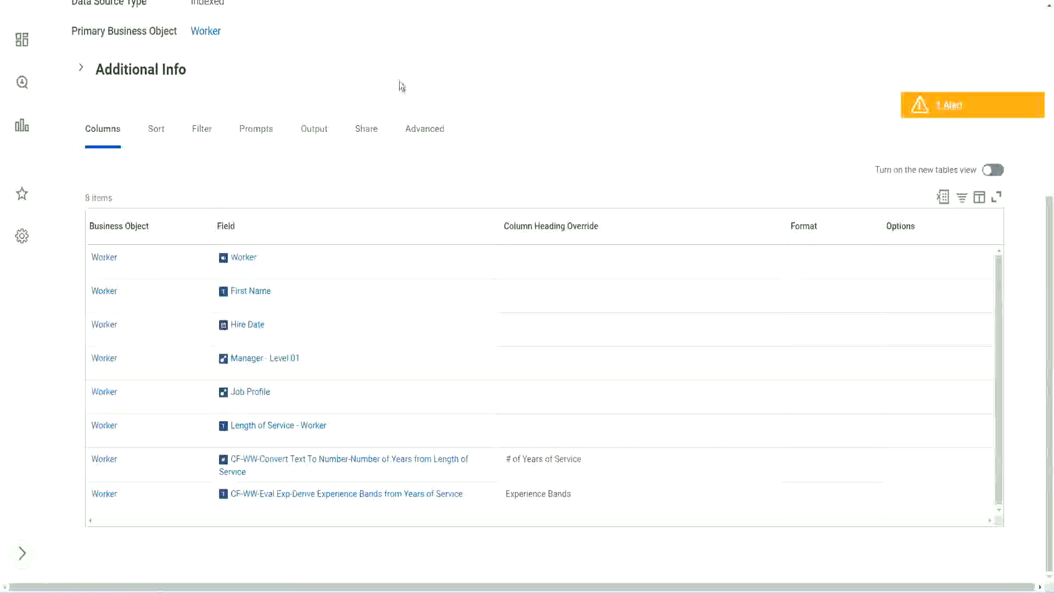
{"action": "scroll", "coordinate": [400, 87], "scroll_direction": "up", "scroll_amount": 5}
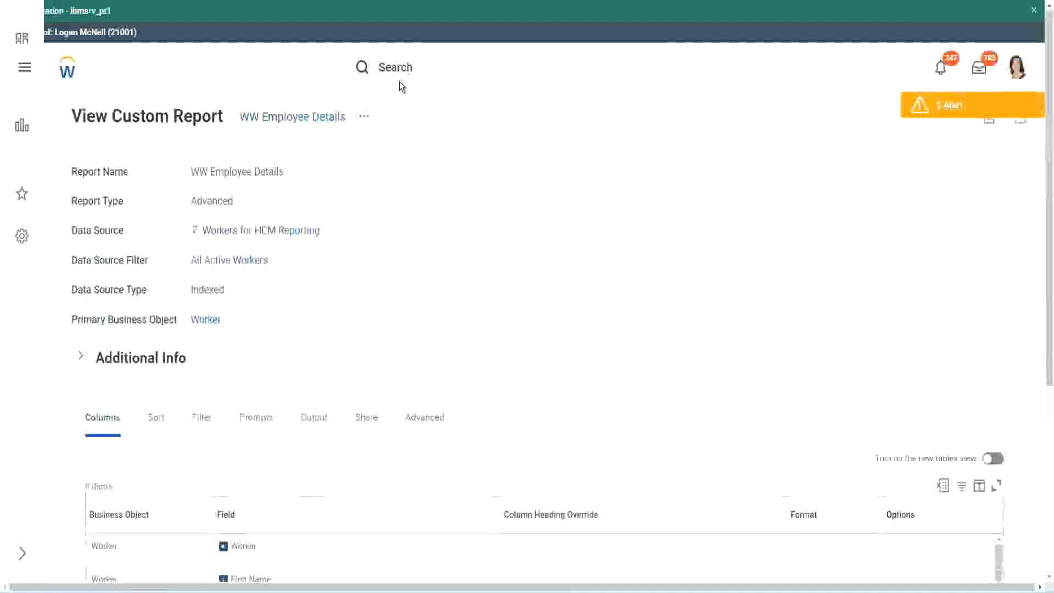
{"action": "left_click", "coordinate": [429, 66]}
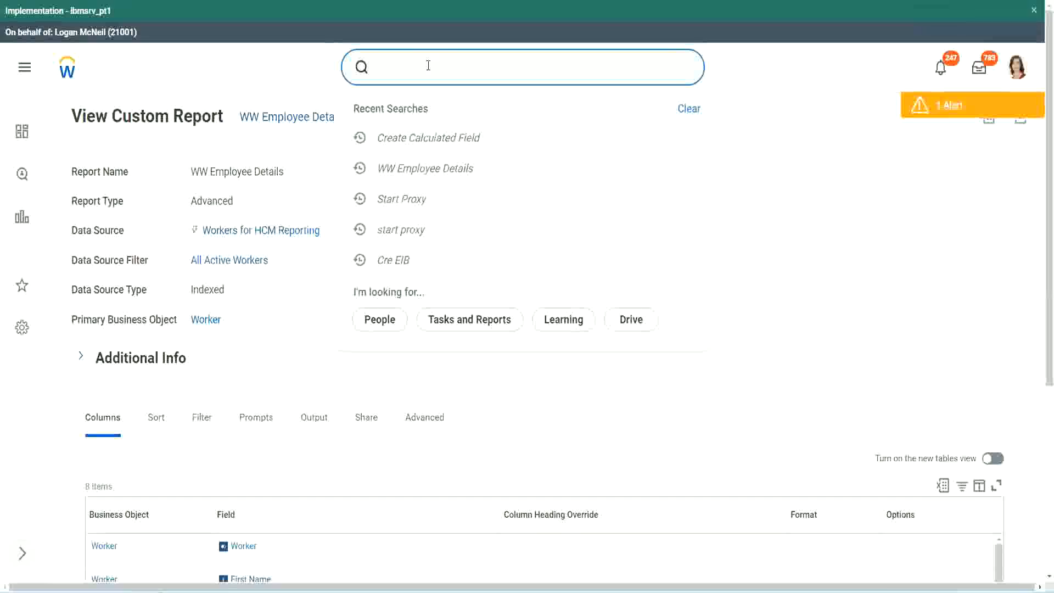
{"action": "type", "text": "create cal field"}
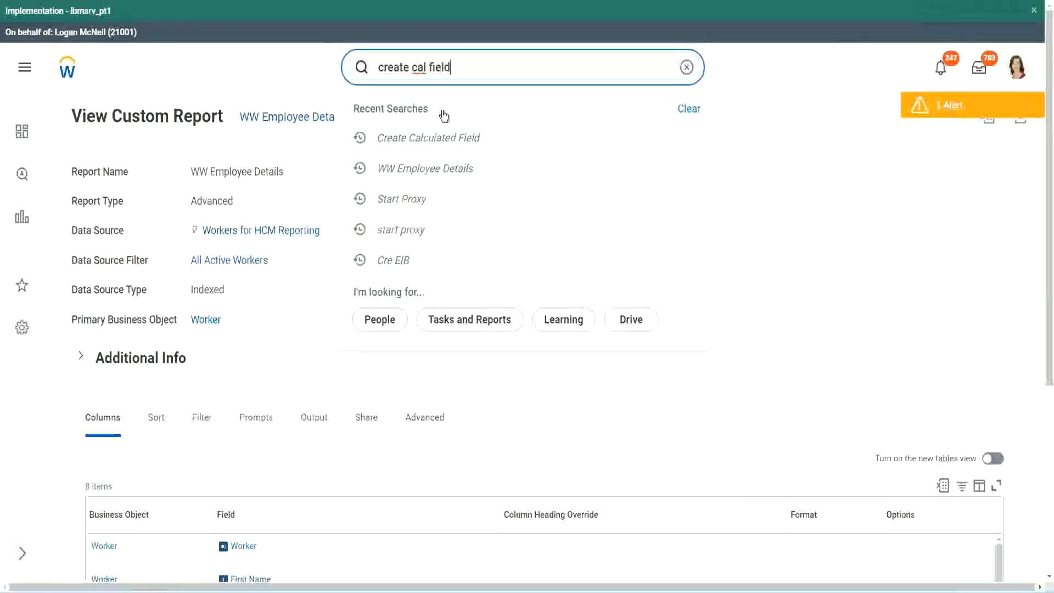
{"action": "left_click", "coordinate": [441, 113]}
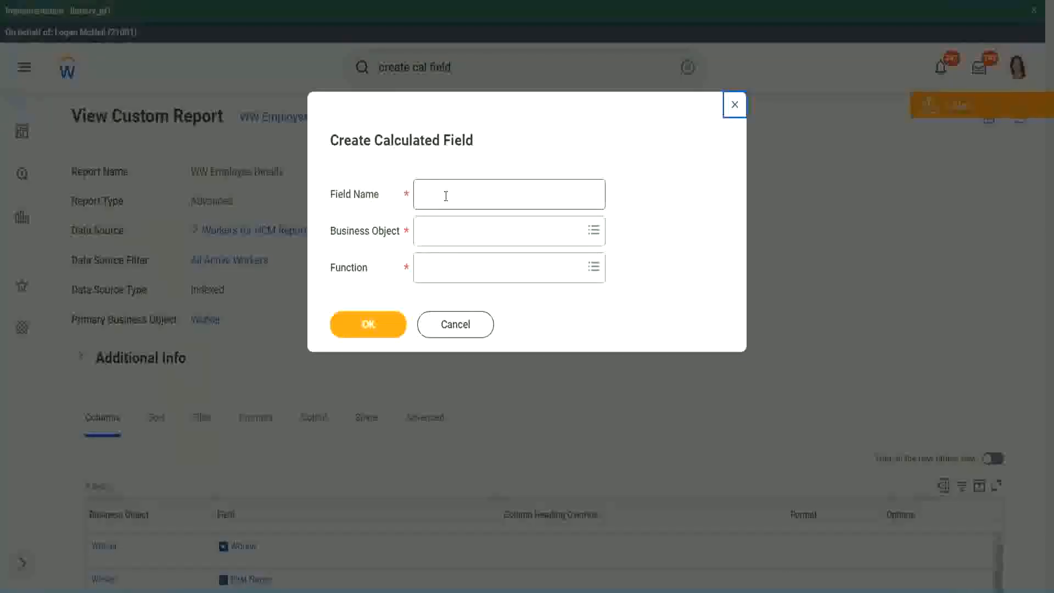
Step: Paste the copied name "CF-WW-Eval Exp-Derive Experience Bands from Years of Service" as the new calculated field's name
{"action": "left_click", "coordinate": [446, 196]}
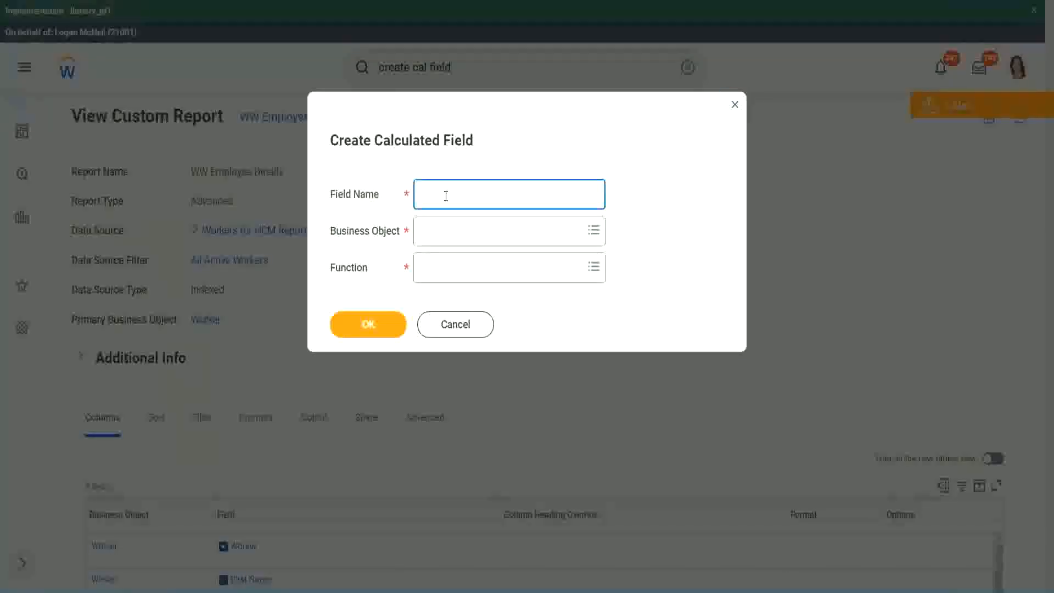
{"action": "key", "text": "ctrl+v"}
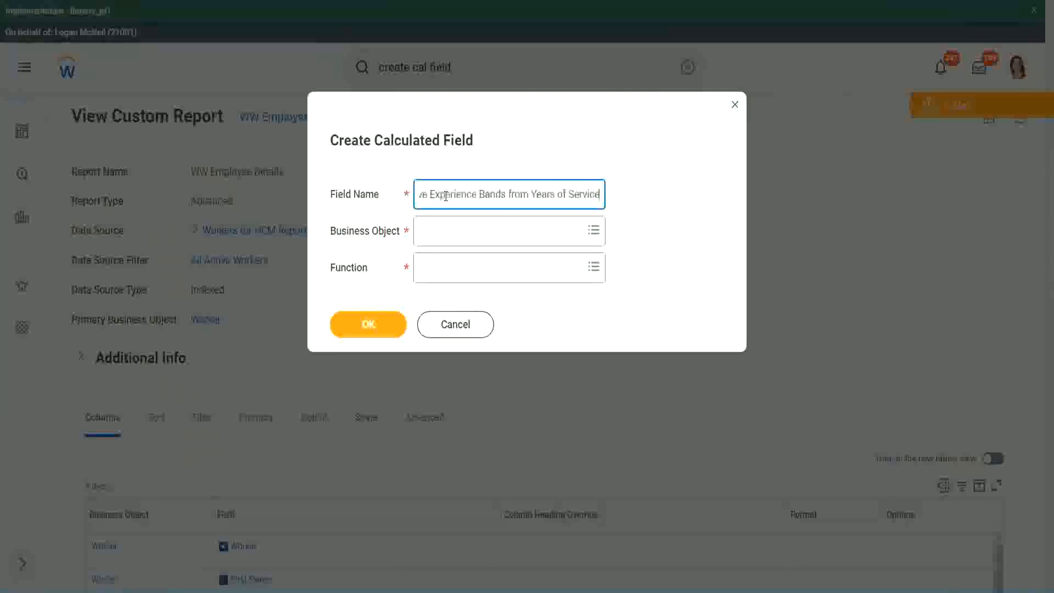
{"action": "left_click_drag", "start_coordinate": [477, 194], "coordinate": [163, 236]}
{"action": "left_click", "coordinate": [465, 195]}
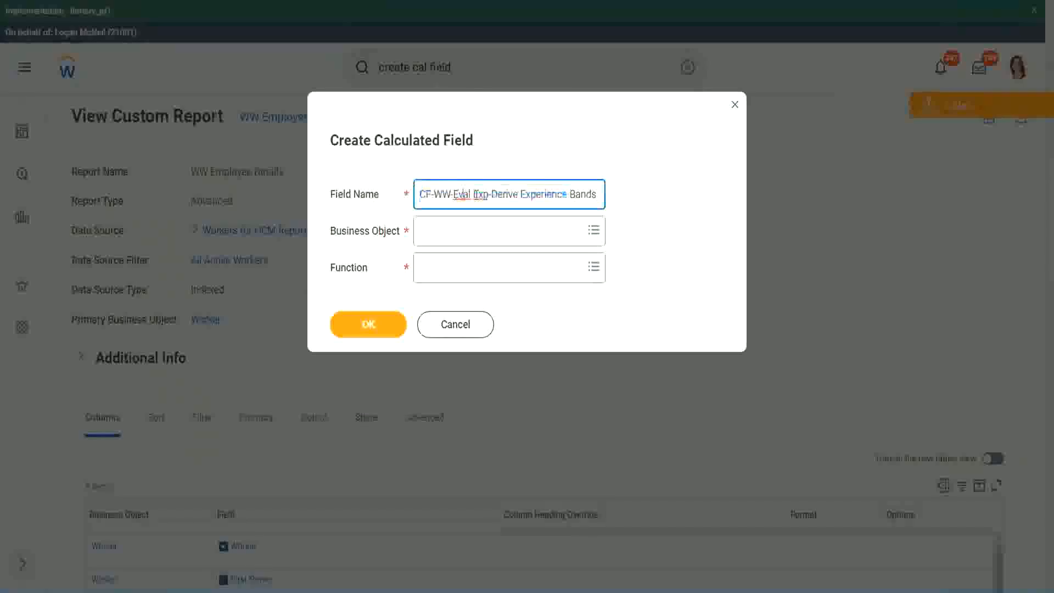
Step: Insert "Bands" after "Exp" in the field name so that it starts with "CF-WW-Eval Exp Bands-Derive Experience"
{"action": "double_click", "coordinate": [478, 194]}
{"action": "key", "text": "Right"}
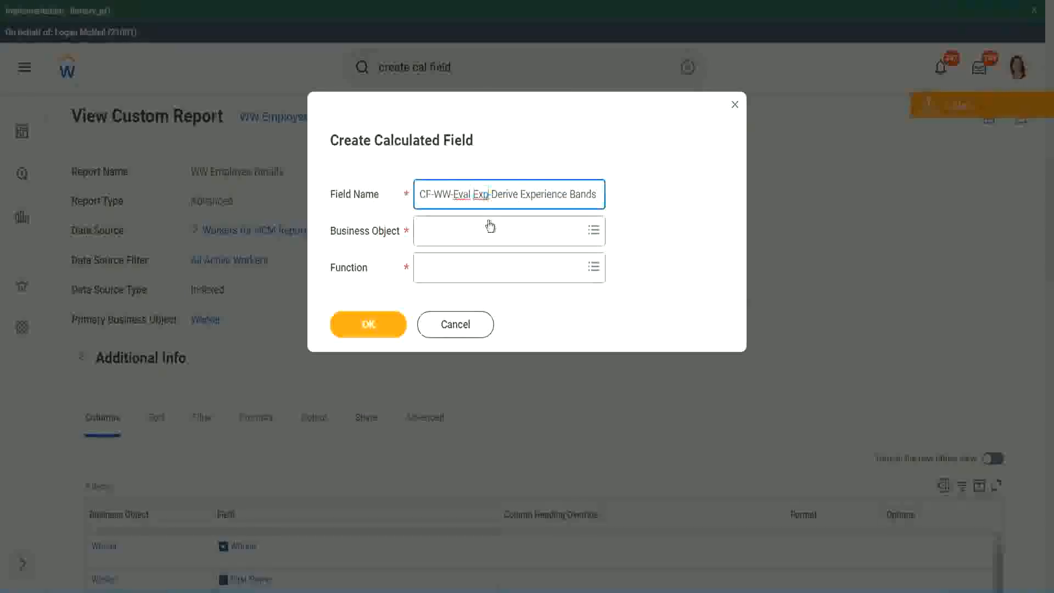
{"action": "type", "text": "bands"}
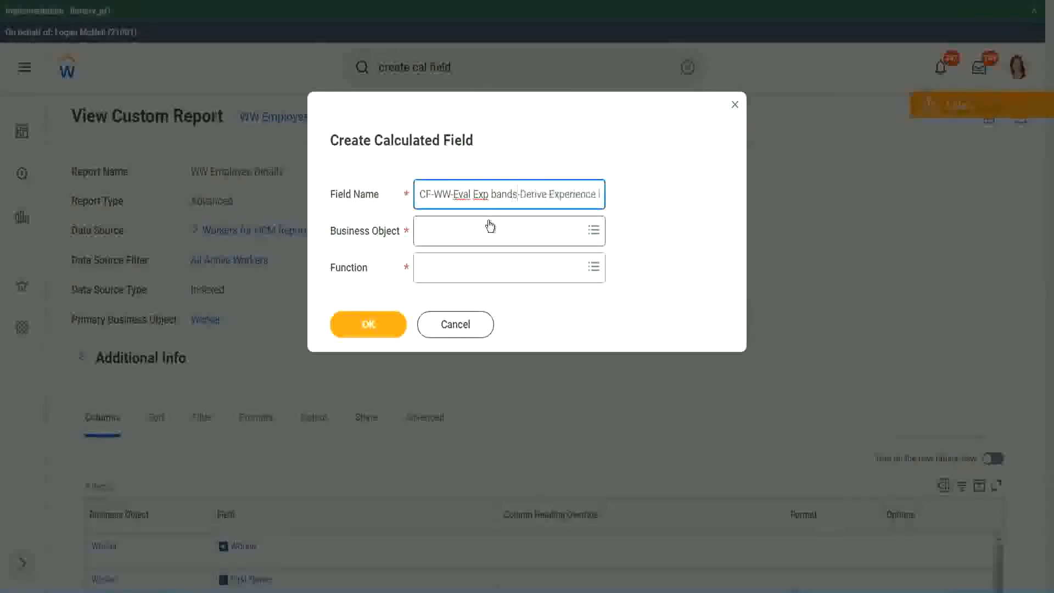
{"action": "key", "text": "Left"}
{"action": "key", "text": "Left"}
{"action": "key", "text": "Left"}
{"action": "key", "text": "Left"}
{"action": "key", "text": "shift+Left"}
{"action": "type", "text": "B"}
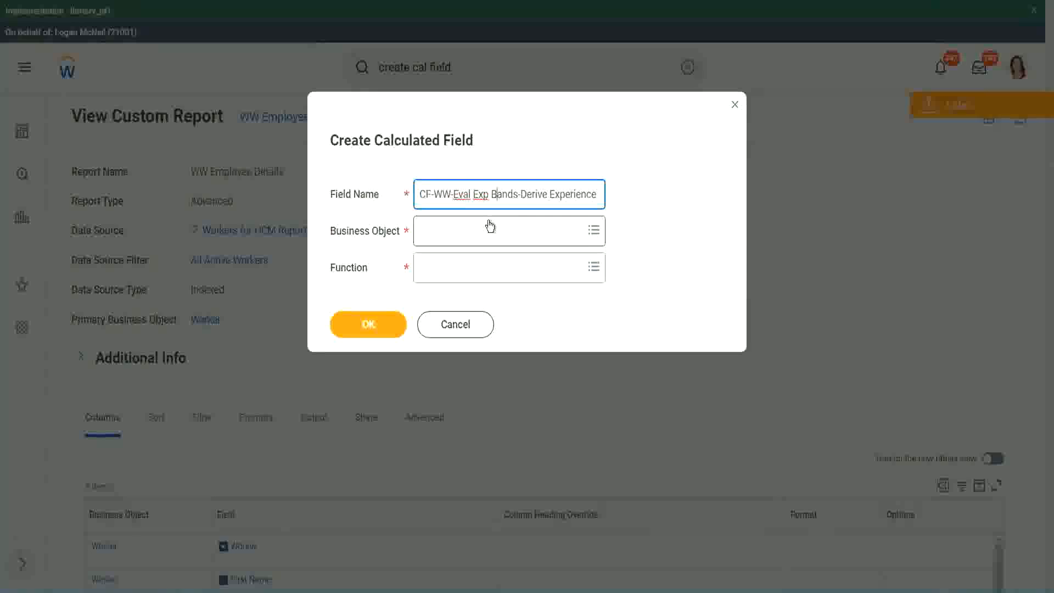
{"action": "key", "text": "Right"}
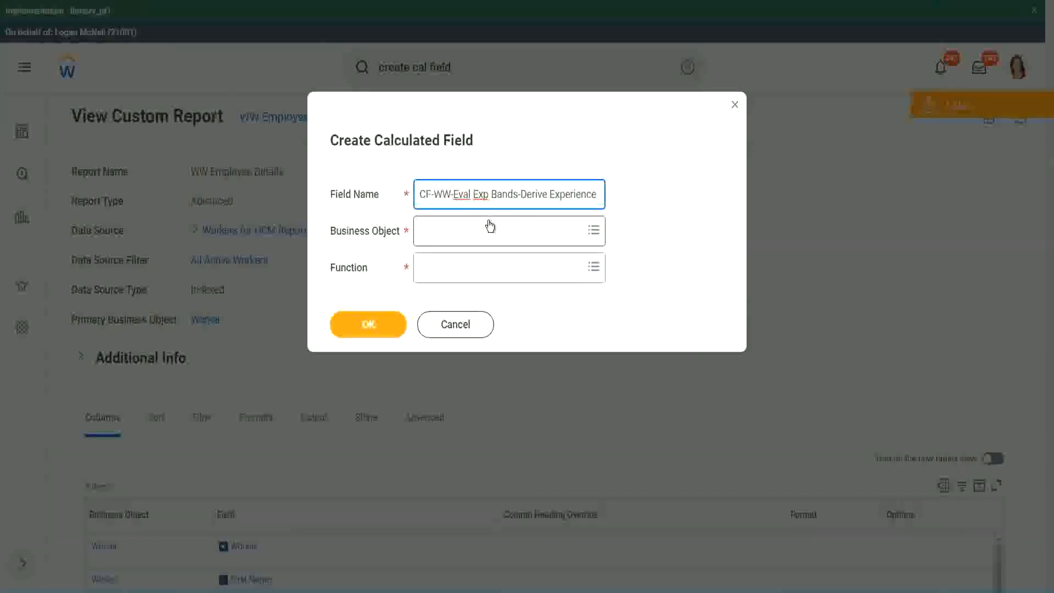
Step: Replace "Derive" with "Determine" in the new calculated field's name and check the name through to its end
{"action": "key", "text": "Right"}
{"action": "type", "text": "Band"}
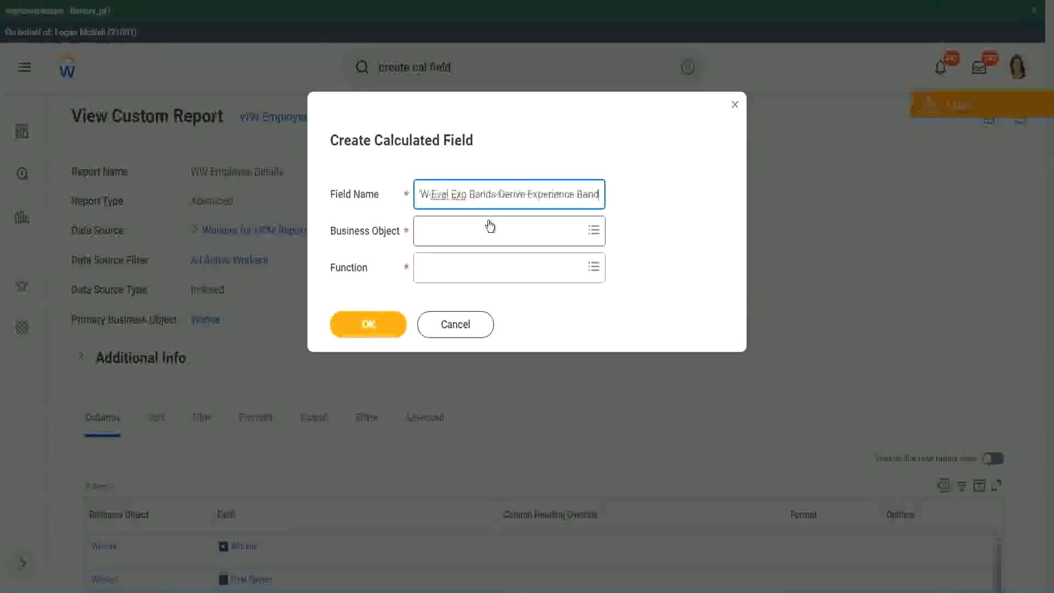
{"action": "type", "text": "s from Years of"}
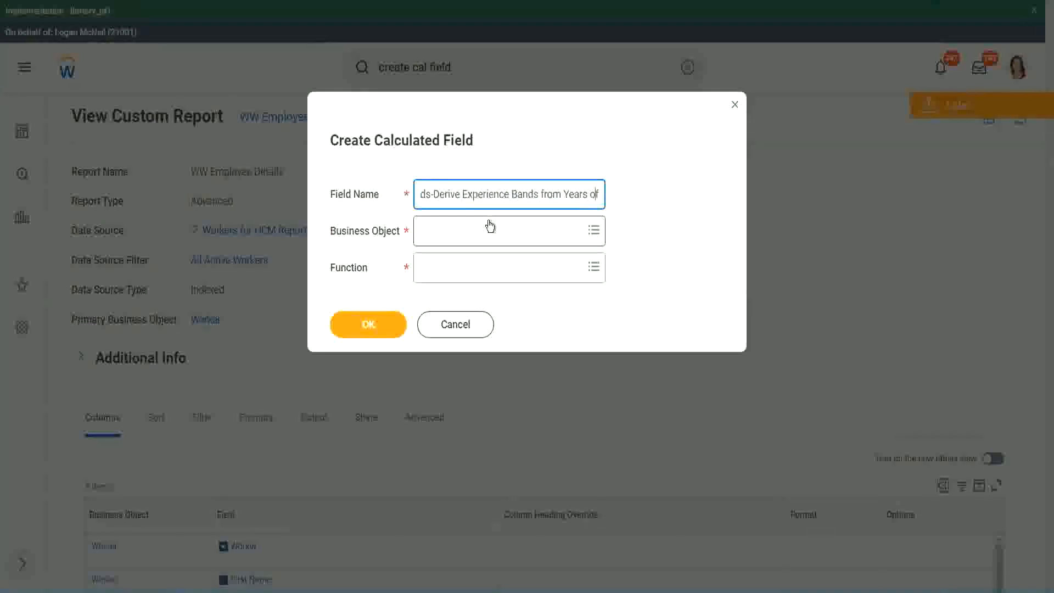
{"action": "key", "text": "Left"}
{"action": "key", "text": "Left"}
{"action": "key", "text": "Left"}
{"action": "key", "text": "Left"}
{"action": "key", "text": "Left"}
{"action": "key", "text": "shift+Left"}
{"action": "key", "text": "shift+Left"}
{"action": "key", "text": "shift+Left"}
{"action": "key", "text": "shift+Left"}
{"action": "key", "text": "shift+Left"}
{"action": "key", "text": "shift+Left"}
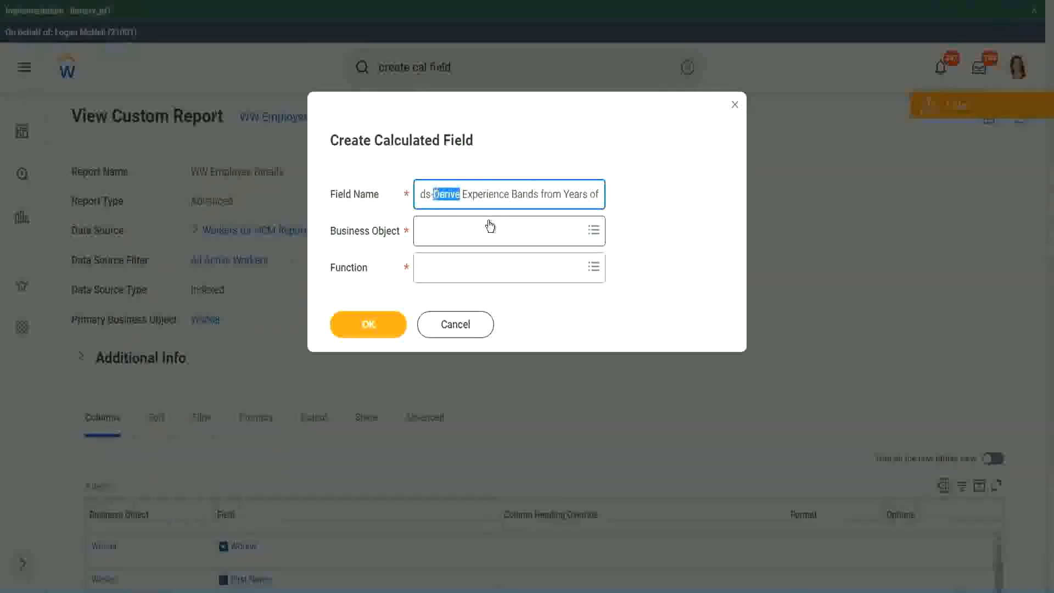
{"action": "type", "text": "Determine"}
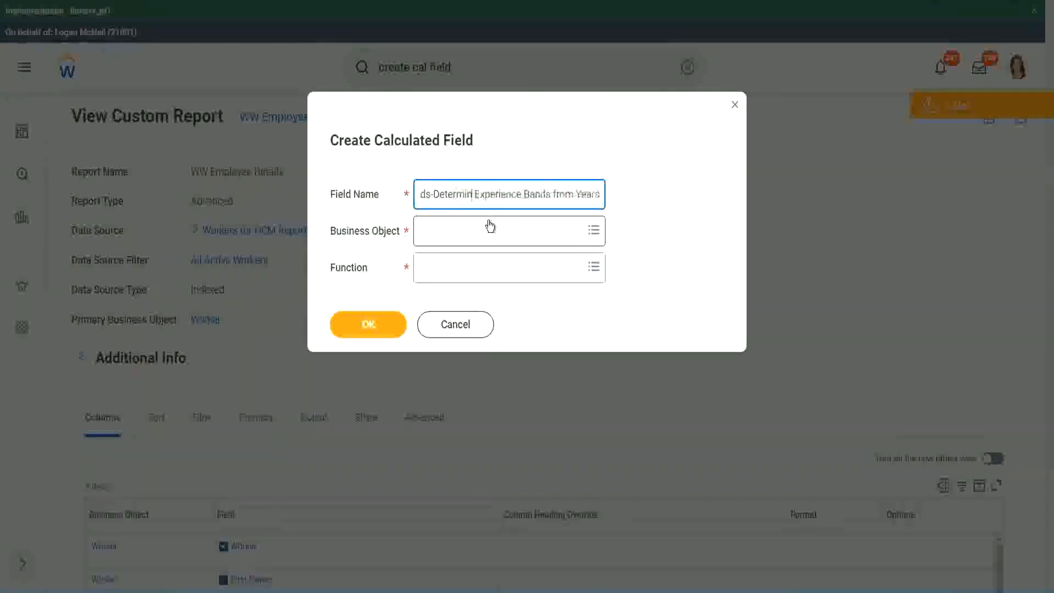
{"action": "key", "text": "Right"}
{"action": "key", "text": "Right"}
{"action": "key", "text": "Right"}
{"action": "key", "text": "Right"}
{"action": "key", "text": "Right"}
{"action": "key", "text": "Right"}
{"action": "key", "text": "Right"}
{"action": "key", "text": "Right"}
{"action": "key", "text": "Right"}
{"action": "key", "text": "Right"}
{"action": "key", "text": "Right"}
{"action": "key", "text": "Right"}
{"action": "key", "text": "Right"}
{"action": "key", "text": "Right"}
{"action": "key", "text": "Right"}
{"action": "key", "text": "Right"}
{"action": "key", "text": "Right"}
{"action": "key", "text": "Right"}
{"action": "key", "text": "Right"}
{"action": "key", "text": "Right"}
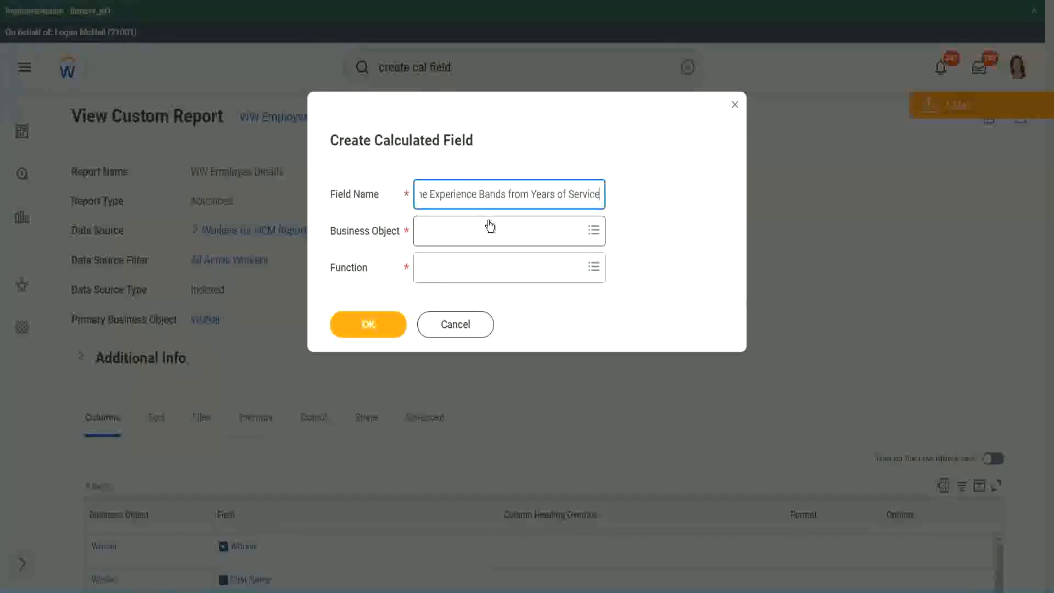
Step: Search for "worker" and set Worker as the new calculated field's business object
{"action": "left_click", "coordinate": [469, 232]}
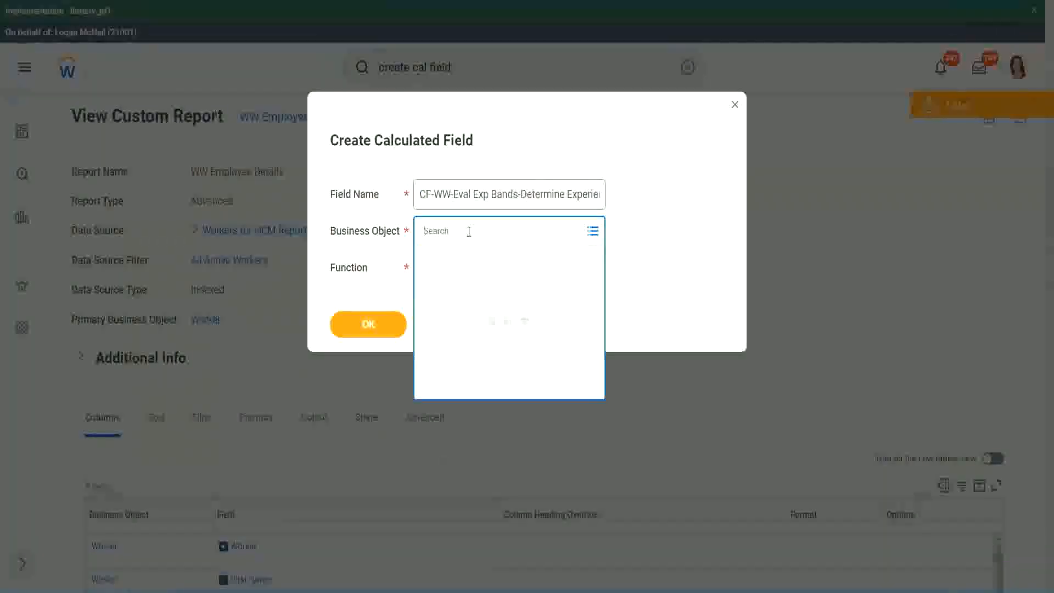
{"action": "type", "text": "work"}
{"action": "key", "text": "Return"}
{"action": "type", "text": "er"}
{"action": "key", "text": "Return"}
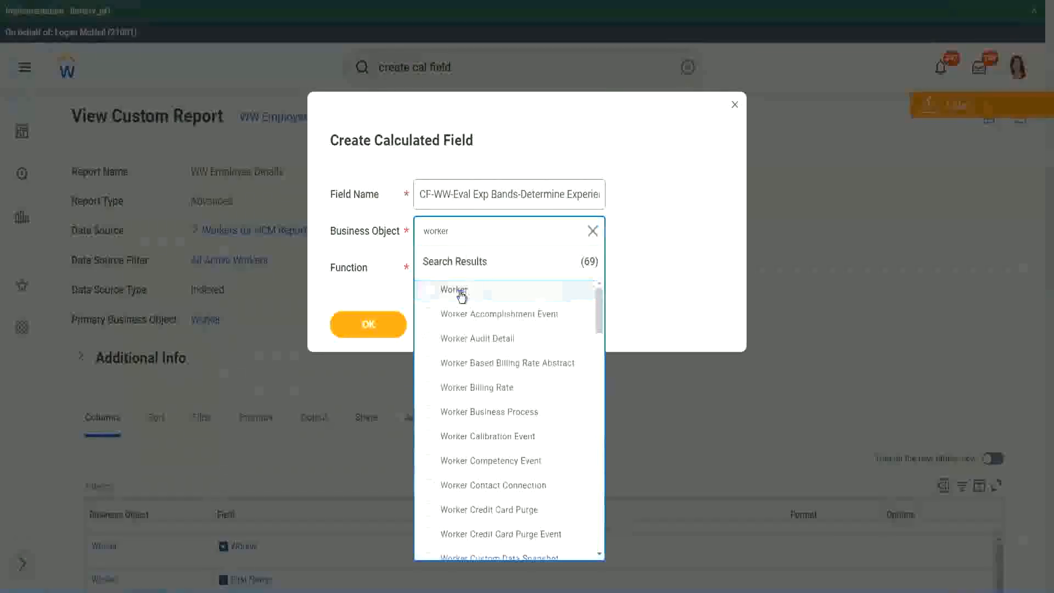
{"action": "left_click", "coordinate": [455, 291]}
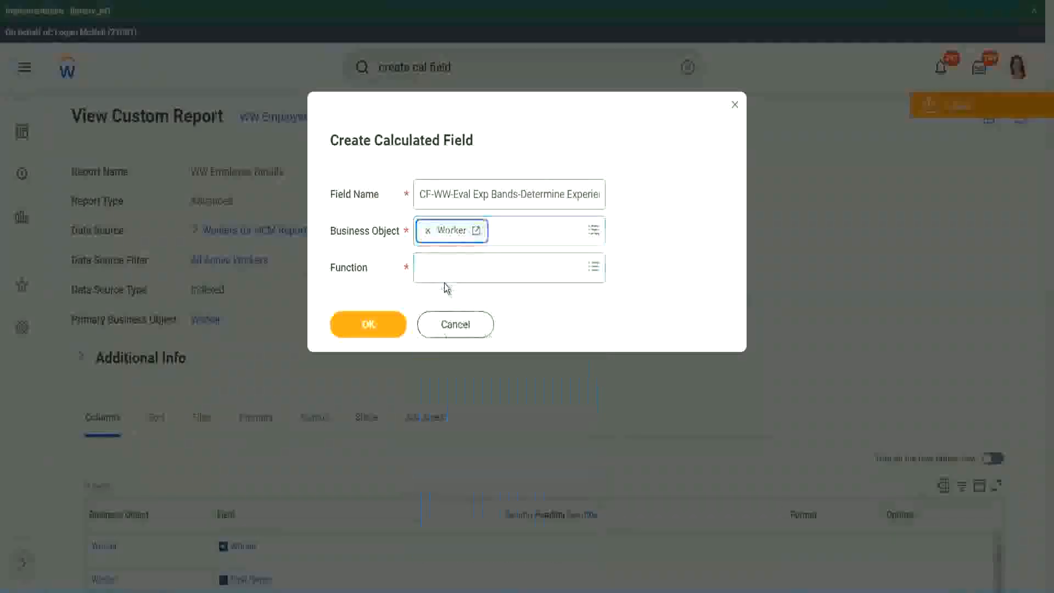
Step: Search the functions for "eval exp" and choose Evaluate Expression Band as the calculated field's function
{"action": "left_click", "coordinate": [446, 266]}
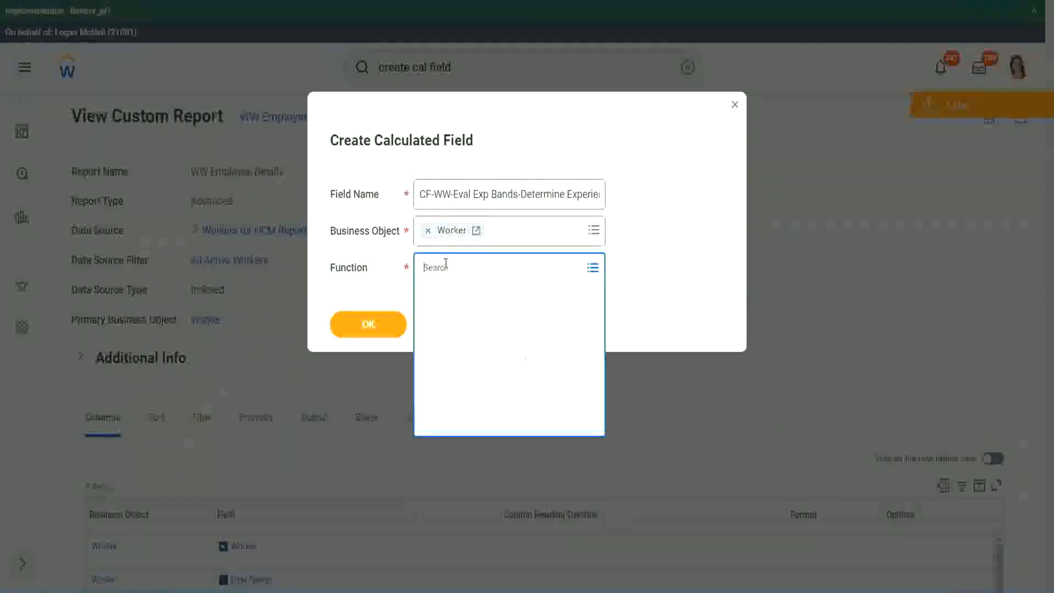
{"action": "type", "text": "eval ex"}
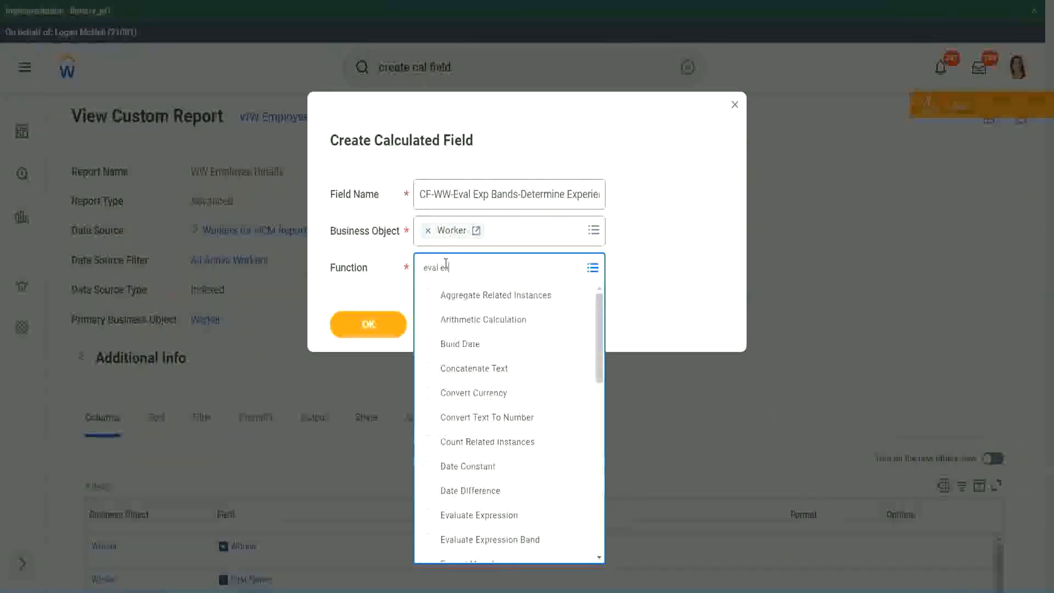
{"action": "type", "text": "p"}
{"action": "key", "text": "Return"}
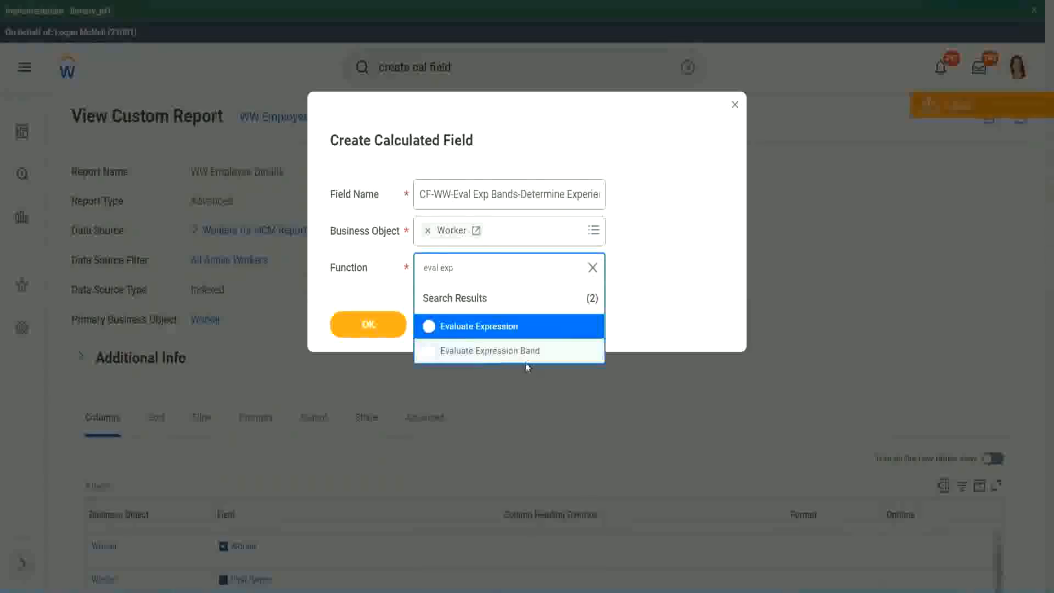
{"action": "left_click", "coordinate": [532, 354]}
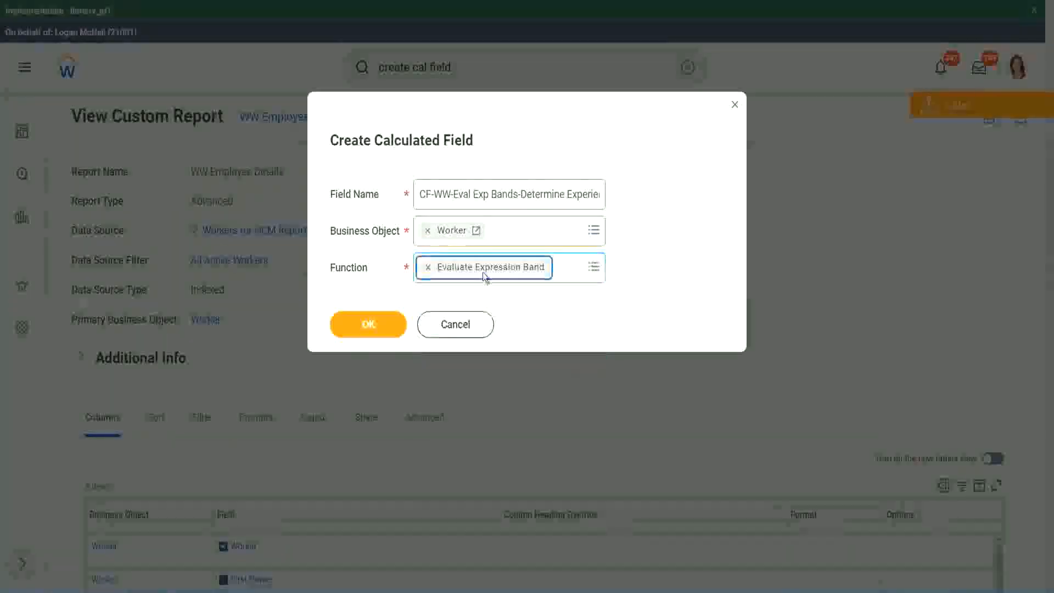
Step: Shorten "Bands" to "Band" after "Eval Exp" in the field name and confirm the field's basic details
{"action": "left_click", "coordinate": [519, 194]}
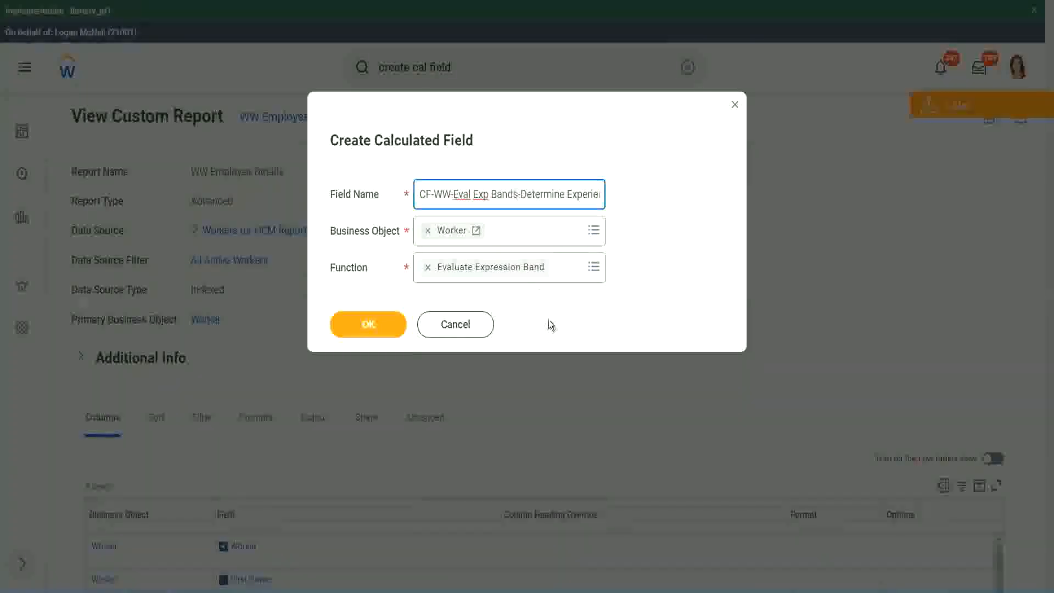
{"action": "key", "text": "BackSpace"}
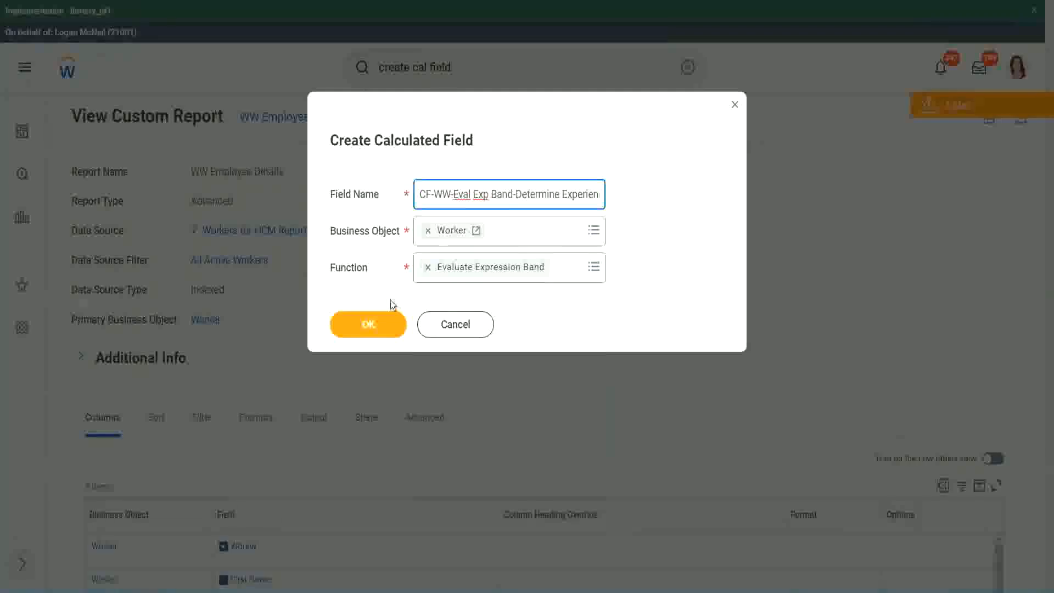
{"action": "left_click", "coordinate": [369, 325]}
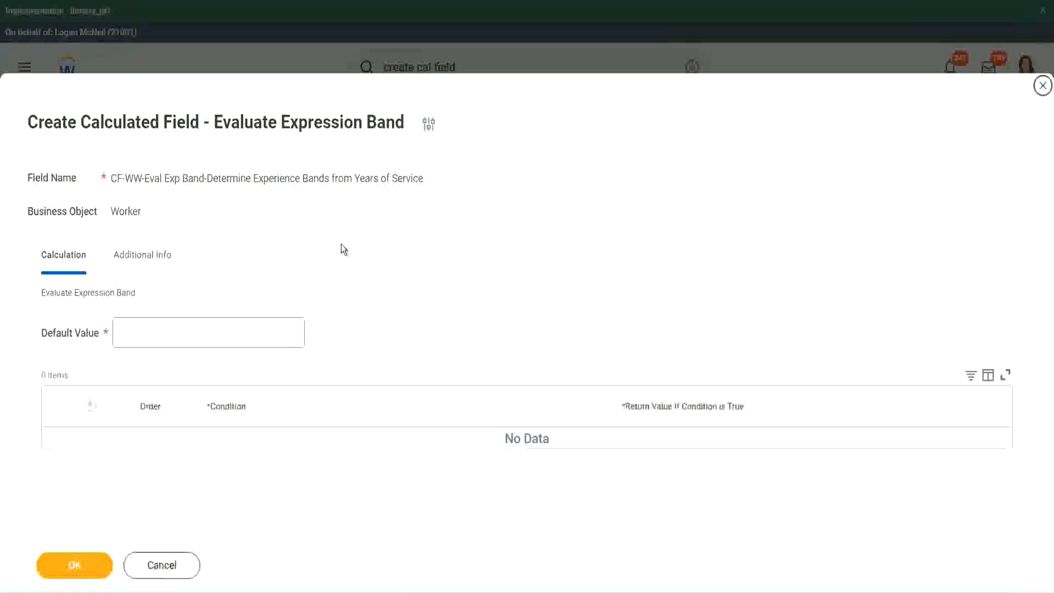
Step: Set the default value to "-" and add the first condition row to the Evaluate Expression Band table
{"action": "left_click", "coordinate": [153, 339]}
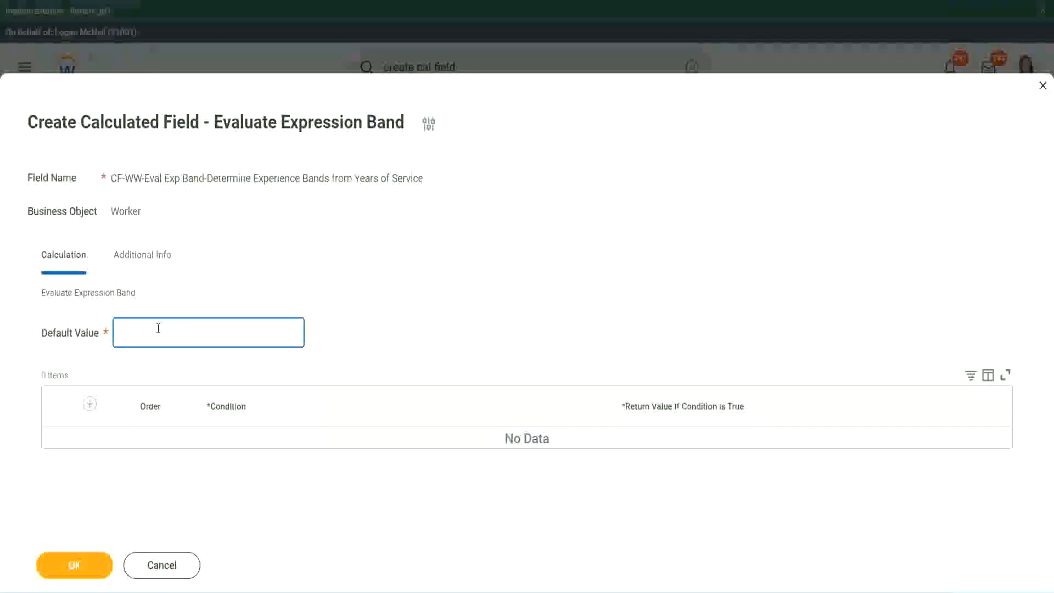
{"action": "type", "text": "N"}
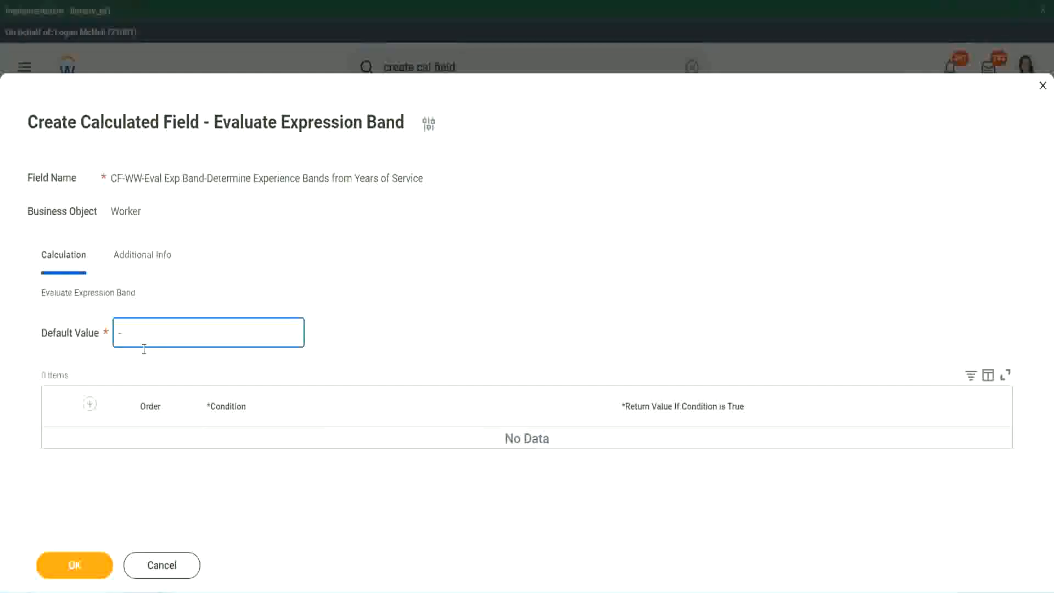
{"action": "left_click", "coordinate": [92, 406]}
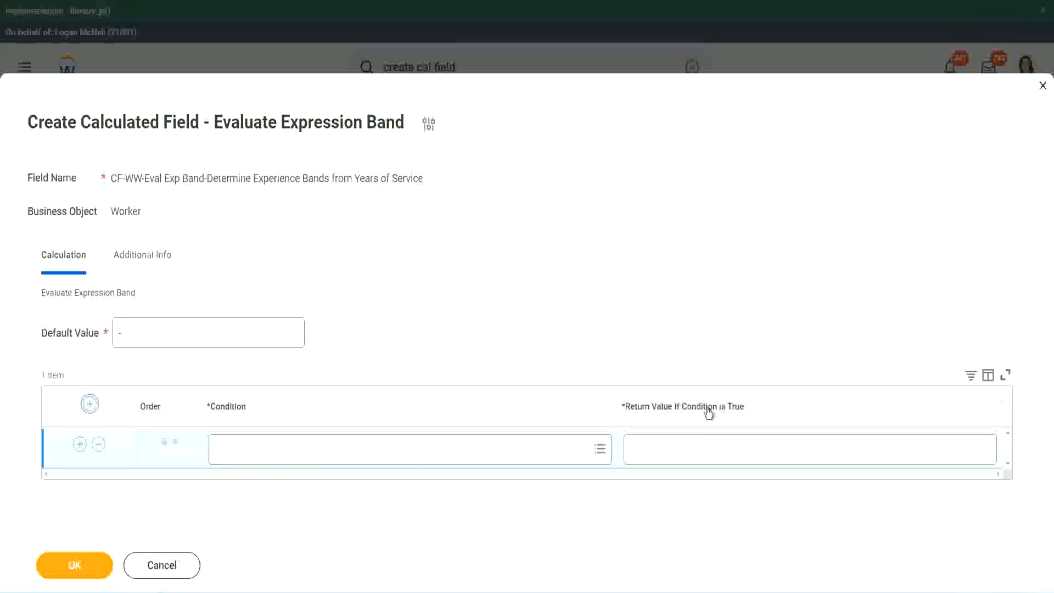
{"action": "left_click", "coordinate": [687, 449]}
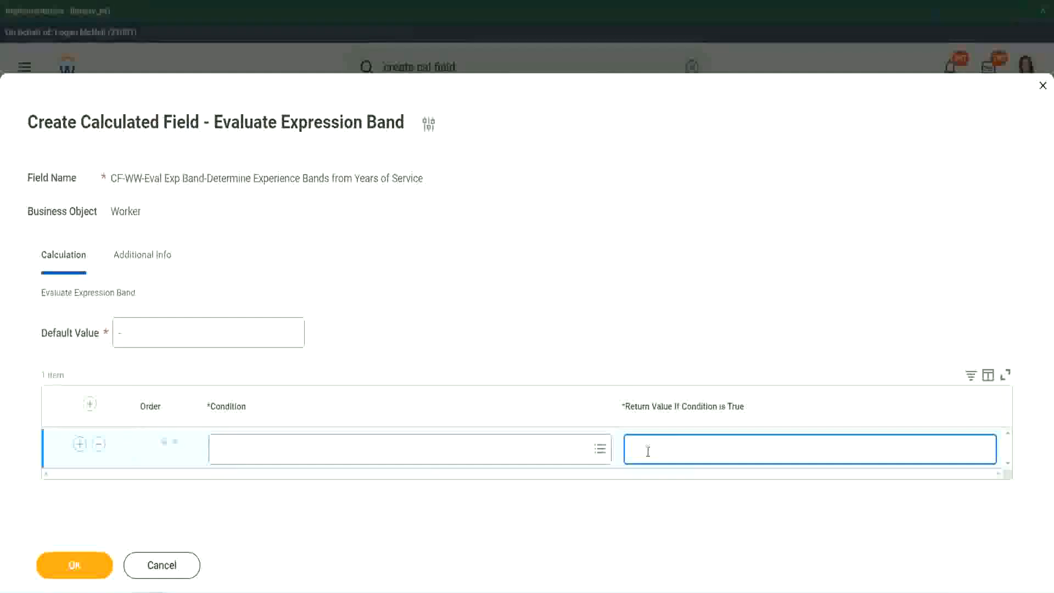
{"action": "type", "text": "adkadjadsajdsa"}
{"action": "key", "text": "BackSpace"}
{"action": "key", "text": "BackSpace"}
{"action": "key", "text": "BackSpace"}
{"action": "key", "text": "BackSpace"}
{"action": "key", "text": "BackSpace"}
{"action": "key", "text": "BackSpace"}
{"action": "key", "text": "BackSpace"}
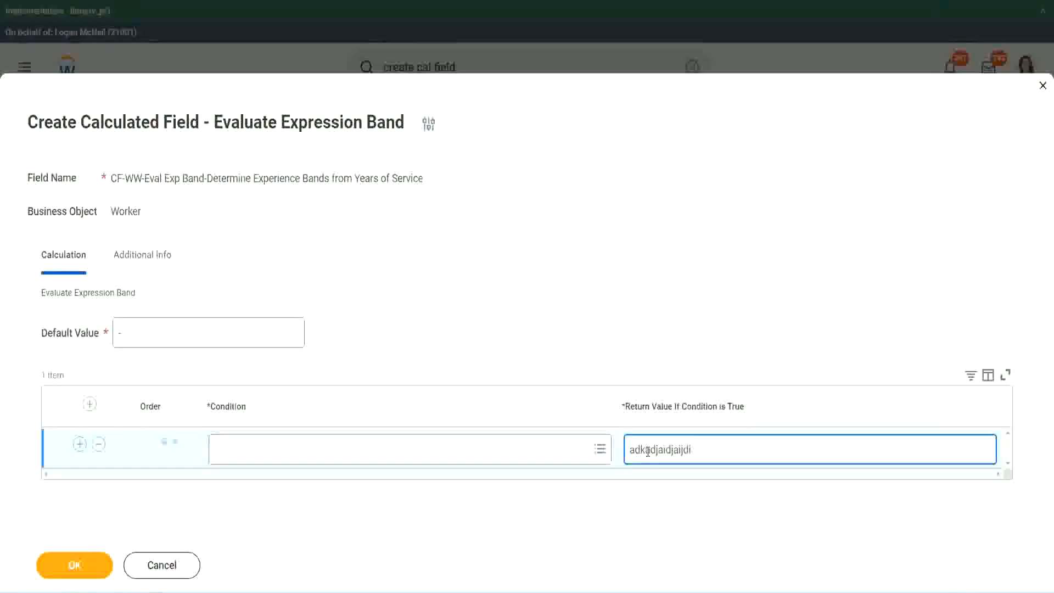
{"action": "key", "text": "BackSpace"}
{"action": "key", "text": "BackSpace"}
{"action": "key", "text": "BackSpace"}
{"action": "key", "text": "BackSpace"}
{"action": "key", "text": "BackSpace"}
{"action": "key", "text": "BackSpace"}
{"action": "key", "text": "BackSpace"}
{"action": "key", "text": "BackSpace"}
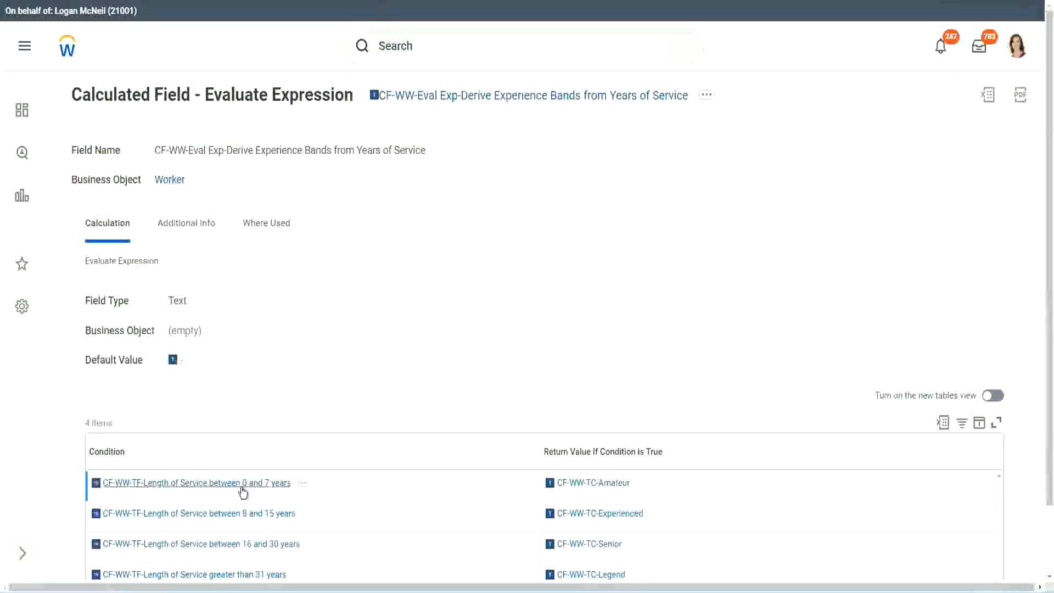
Step: Copy "CF-WW-TF-Length of Service between 0 and 7 years" from the existing calculated field into the first condition, with return value "Amateur"
{"action": "right_click", "coordinate": [243, 491]}
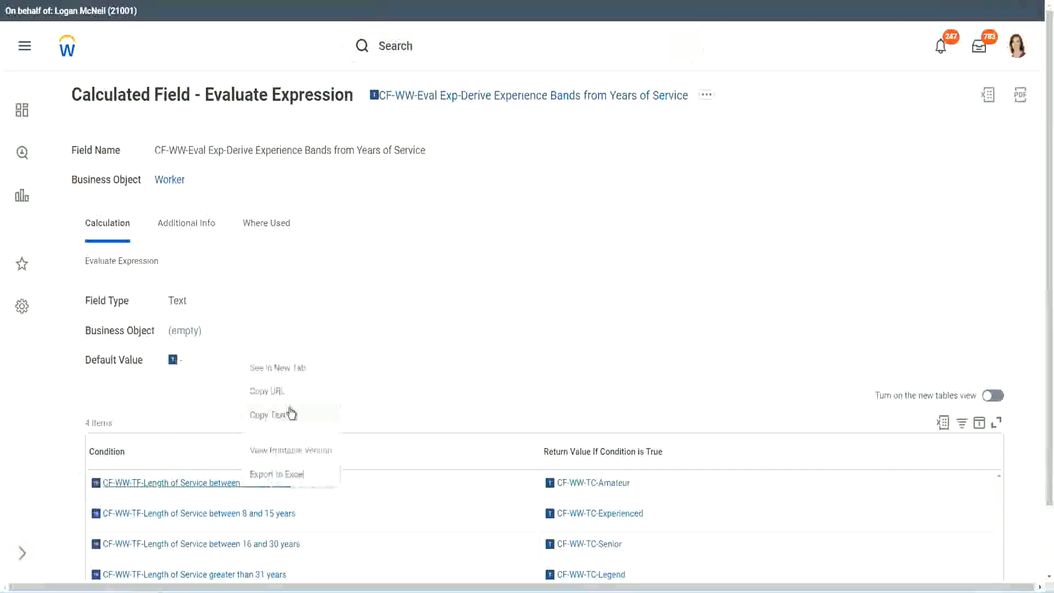
{"action": "left_click", "coordinate": [278, 414]}
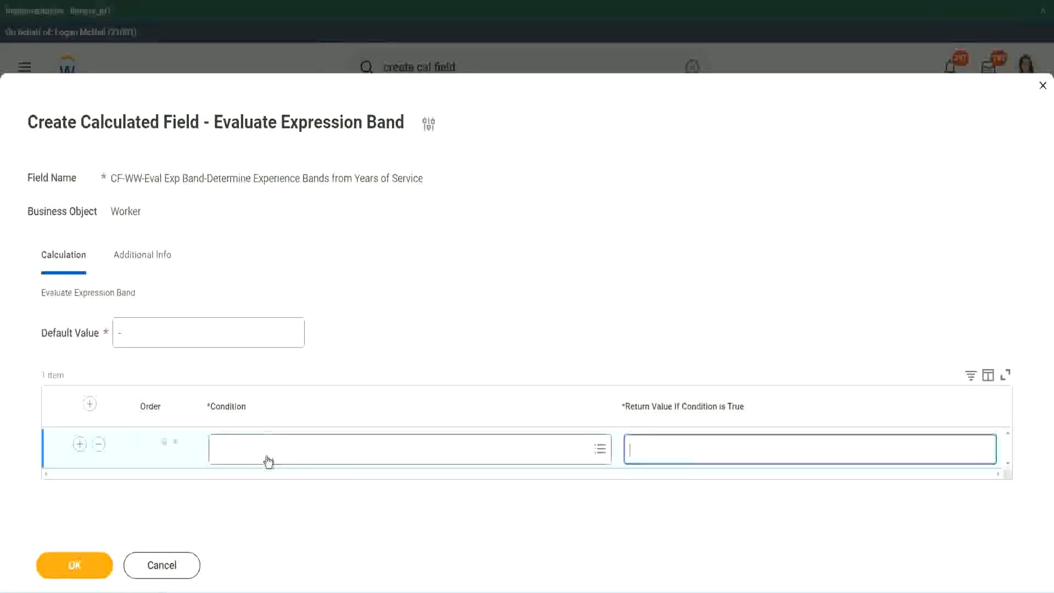
{"action": "left_click", "coordinate": [267, 456]}
{"action": "type", "text": "CF-WW-TF-Length of Service between 0 and 7 years"}
{"action": "key", "text": "Return"}
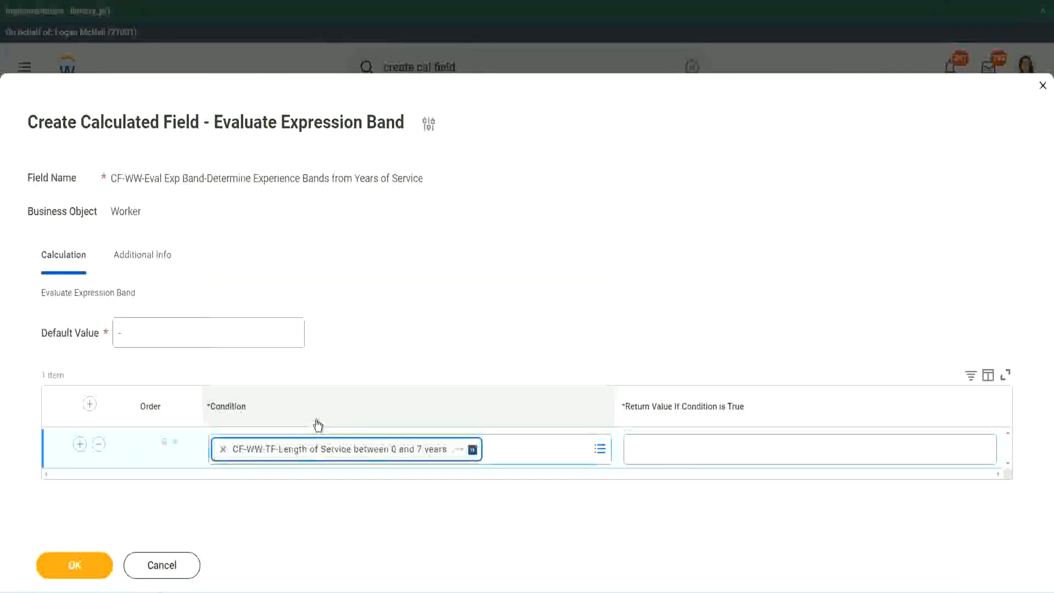
{"action": "left_click", "coordinate": [667, 440]}
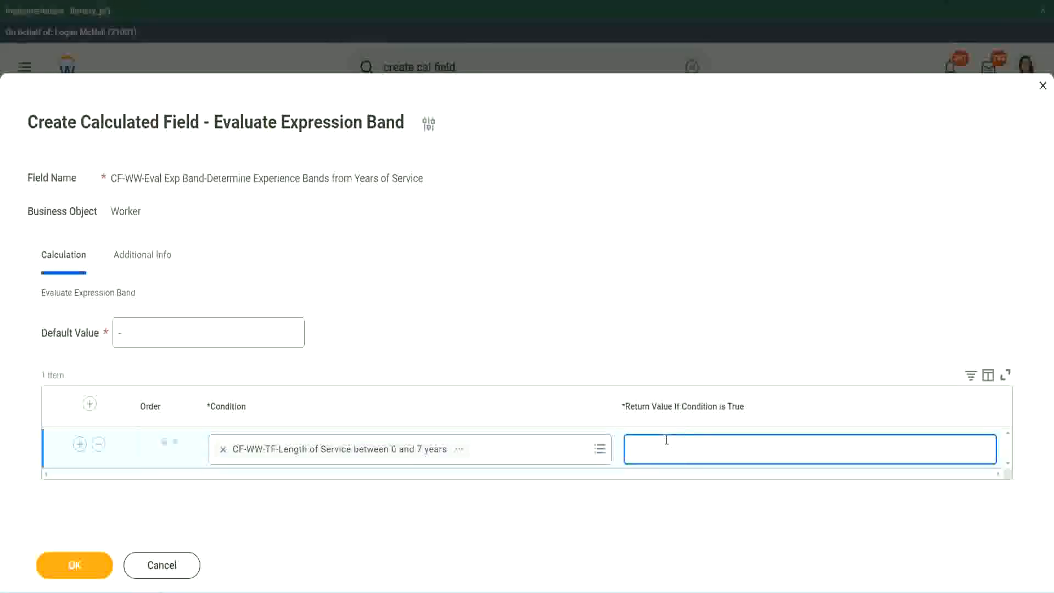
{"action": "type", "text": "Amateur"}
Step: Add three more empty rows to the condition table below the Amateur row
{"action": "left_click", "coordinate": [80, 444]}
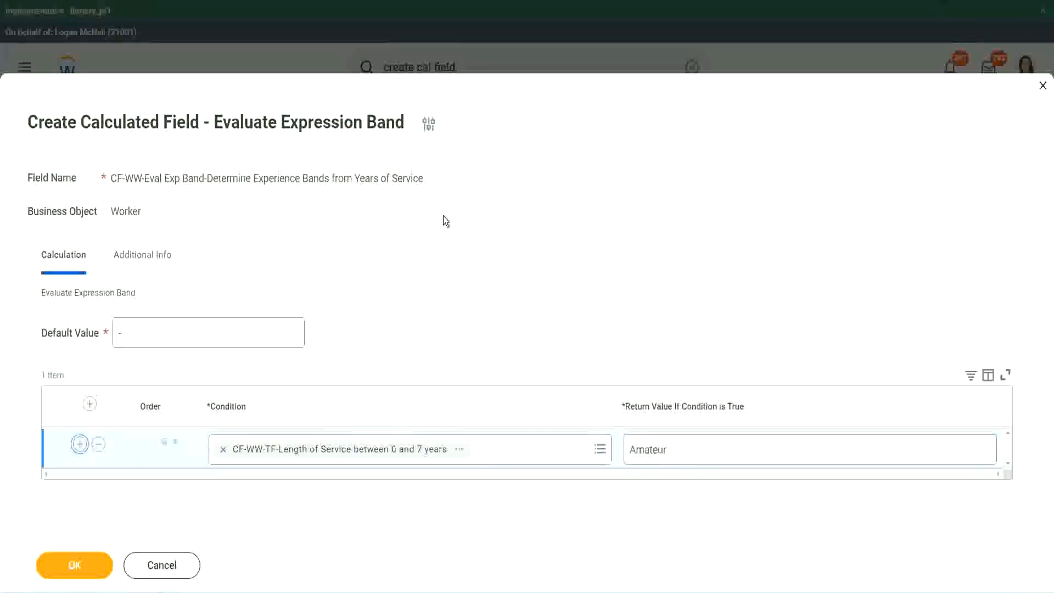
{"action": "left_click", "coordinate": [79, 486]}
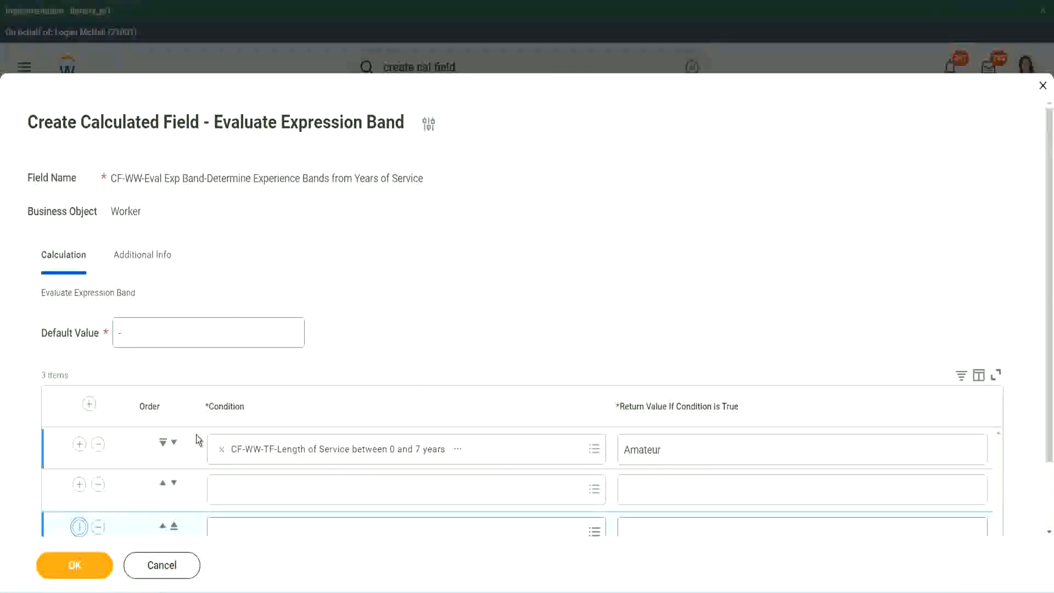
{"action": "scroll", "coordinate": [196, 438], "scroll_direction": "down", "scroll_amount": 2}
{"action": "left_click", "coordinate": [79, 447]}
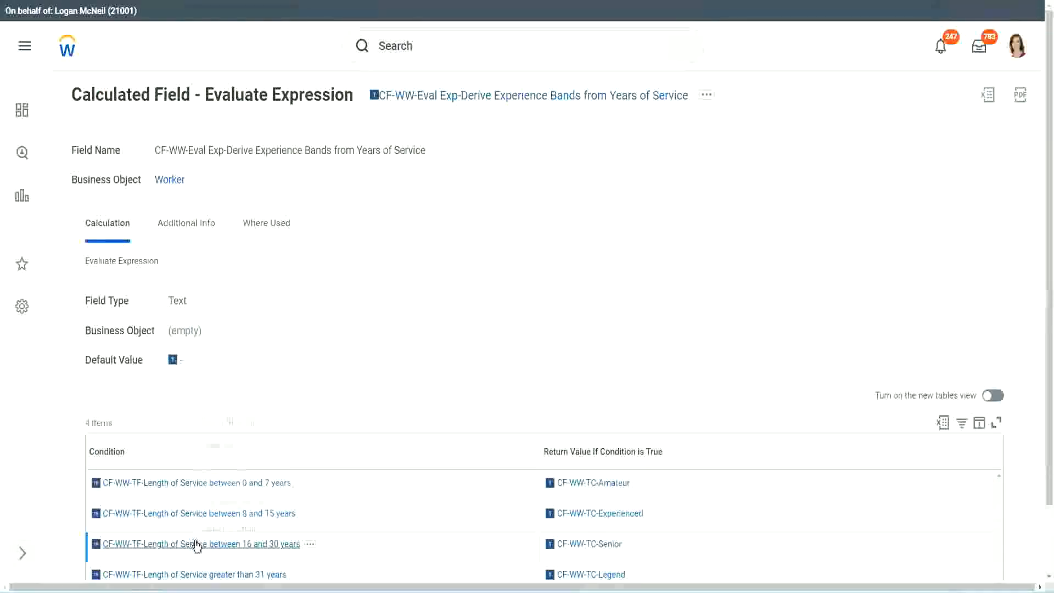
Step: Copy "CF-WW-TF-Length of Service between 16 and 30 years" from the existing field into the second condition row and move it down one place
{"action": "right_click", "coordinate": [196, 544]}
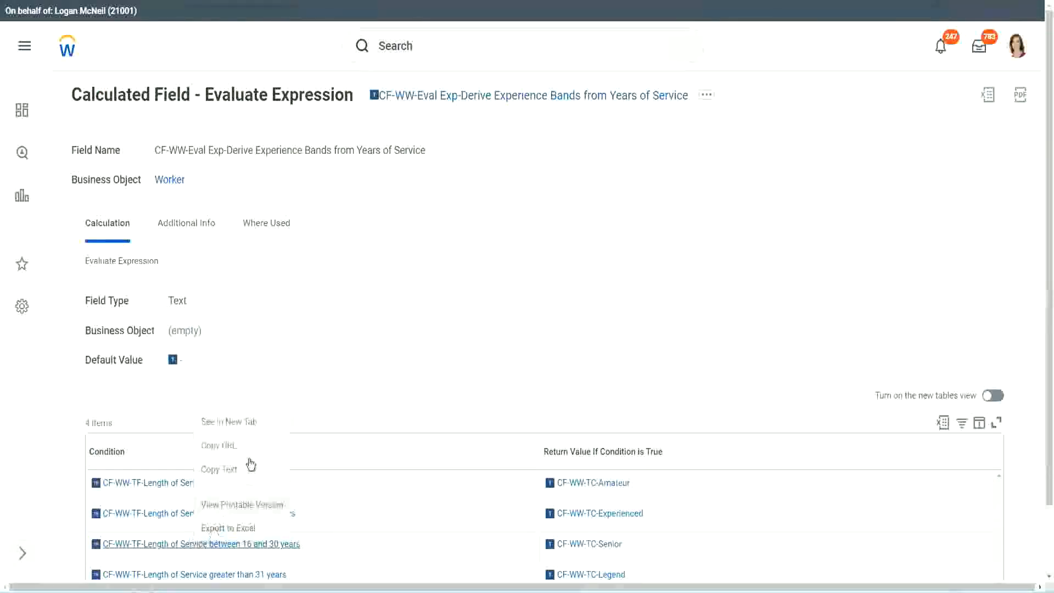
{"action": "left_click", "coordinate": [243, 423]}
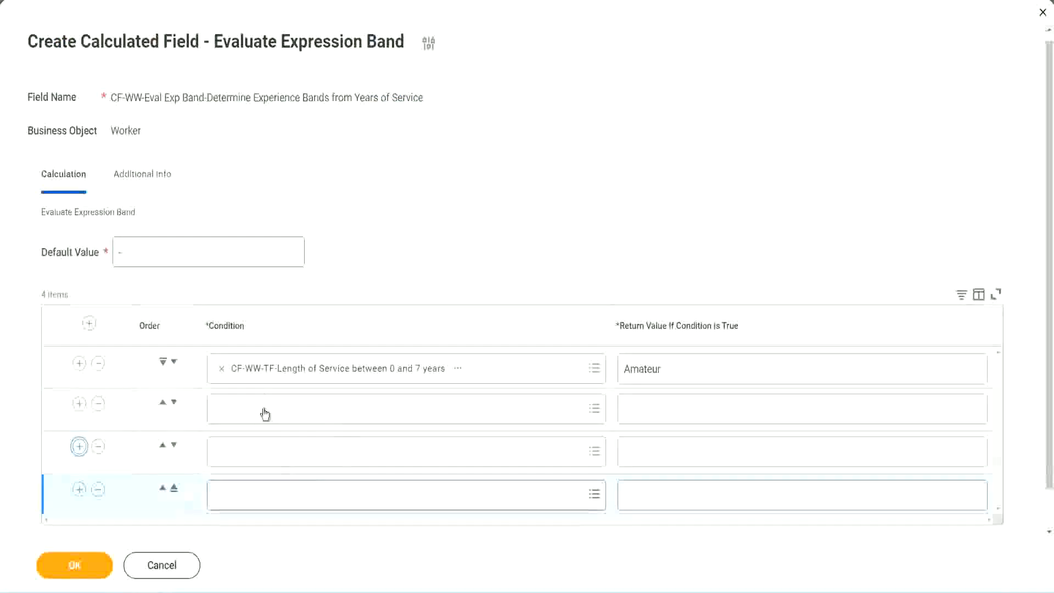
{"action": "left_click", "coordinate": [266, 407]}
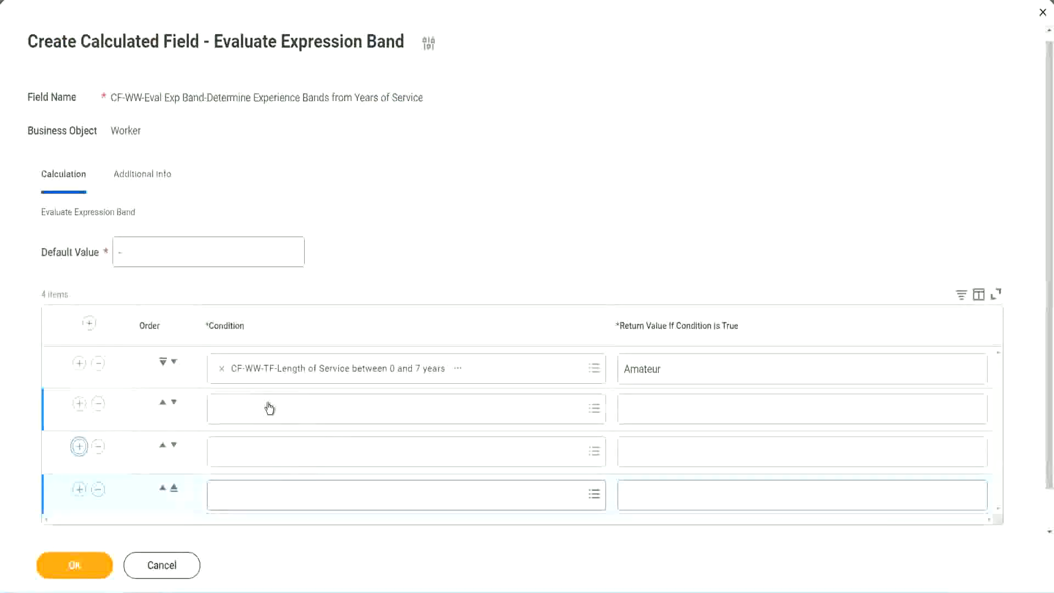
{"action": "type", "text": "CF-WW-TF-Length of Service between 16 and 30 years"}
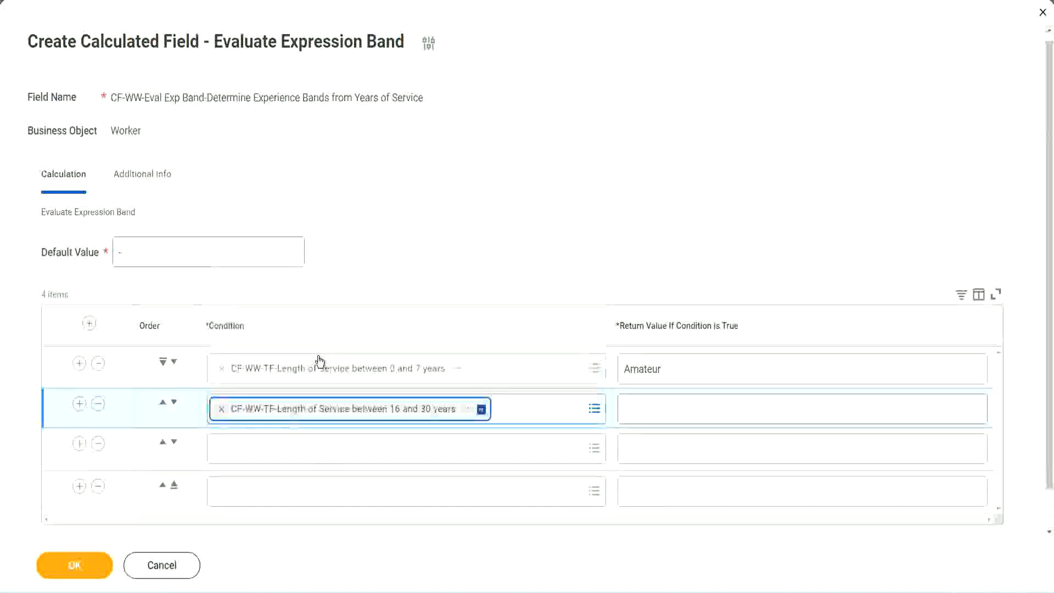
{"action": "left_click", "coordinate": [174, 402]}
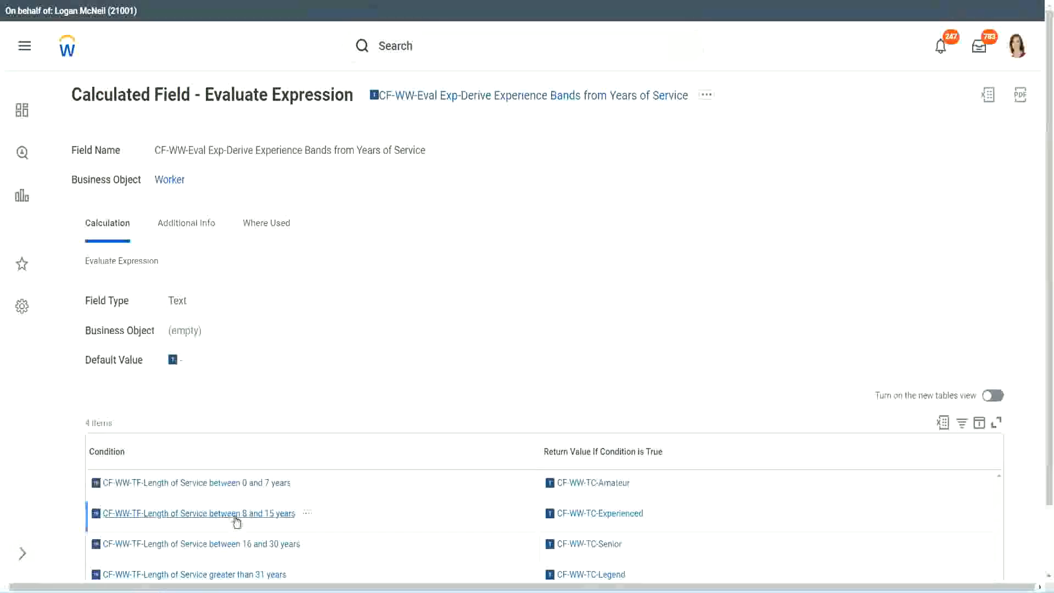
Step: Copy "CF-WW-TF-Length of Service between 8 and 15 years" from the existing calculated field into the second condition row
{"action": "right_click", "coordinate": [236, 522]}
{"action": "left_click", "coordinate": [247, 444]}
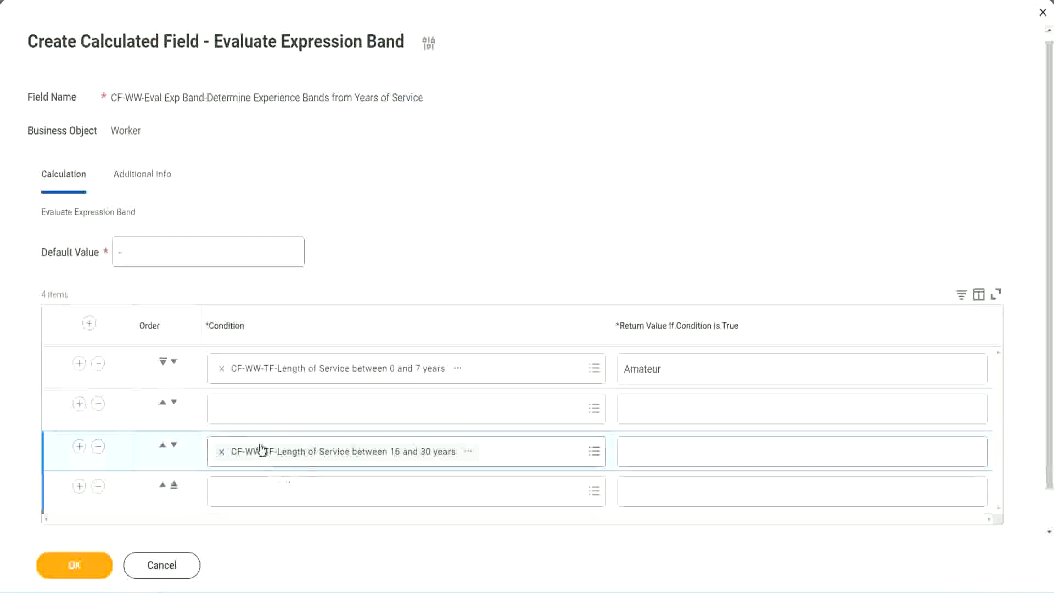
{"action": "left_click", "coordinate": [264, 421]}
{"action": "type", "text": "CF-WW-TF-Length of Service between 8 and 15 years"}
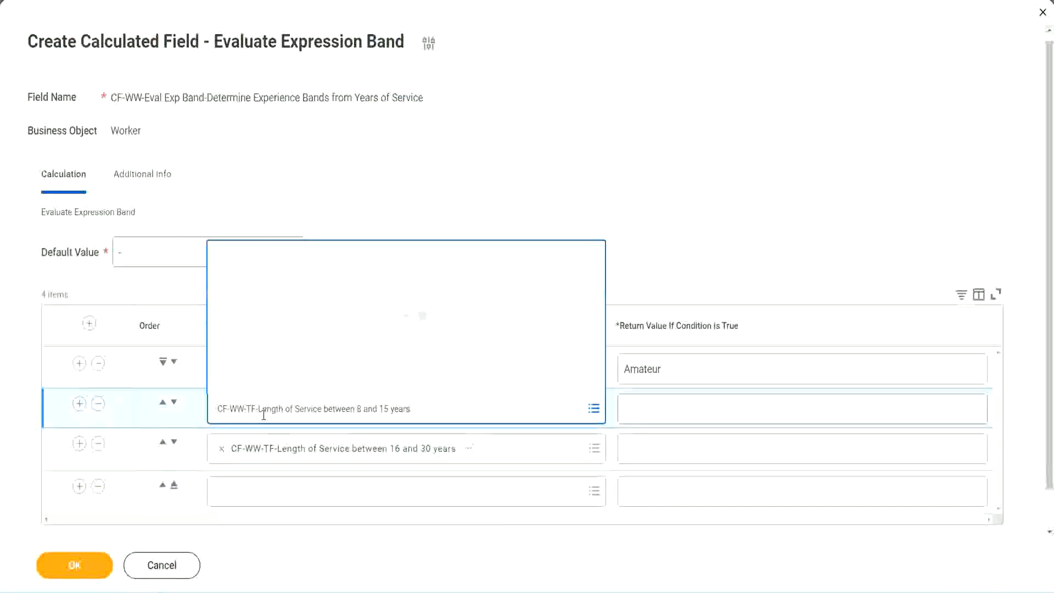
{"action": "key", "text": "Return"}
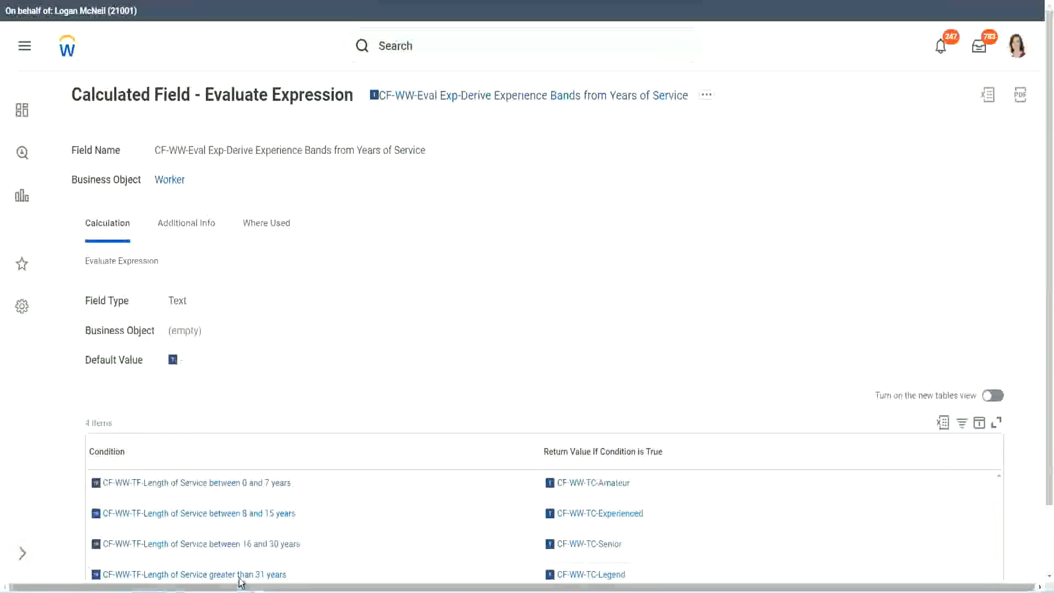
Step: Copy "CF-WW-TF-Length of Service greater than 31 years" from the existing field into the fourth condition row, with return value "Legend"
{"action": "right_click", "coordinate": [302, 547]}
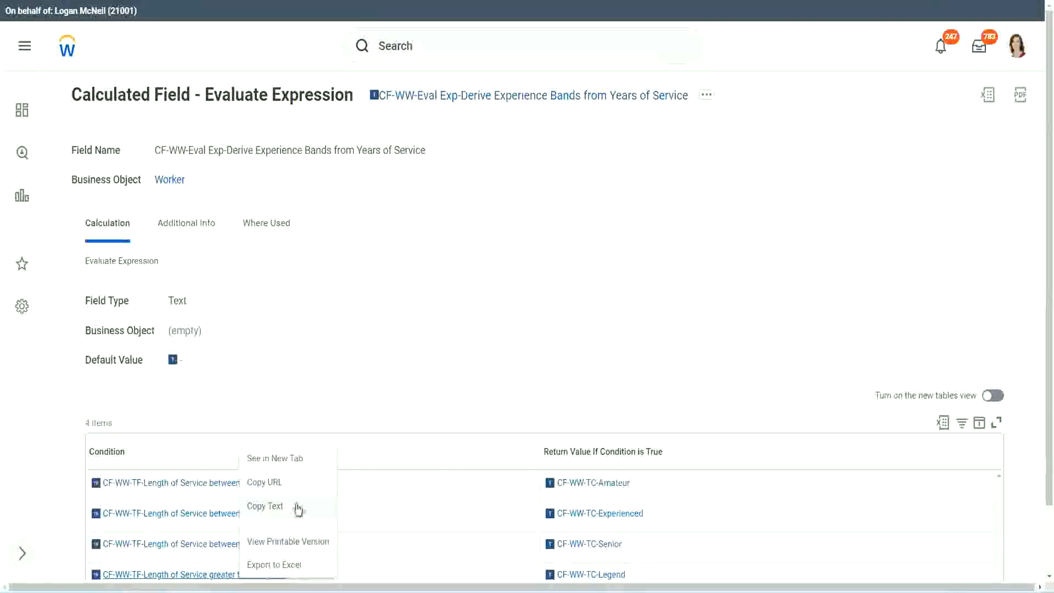
{"action": "left_click", "coordinate": [301, 517]}
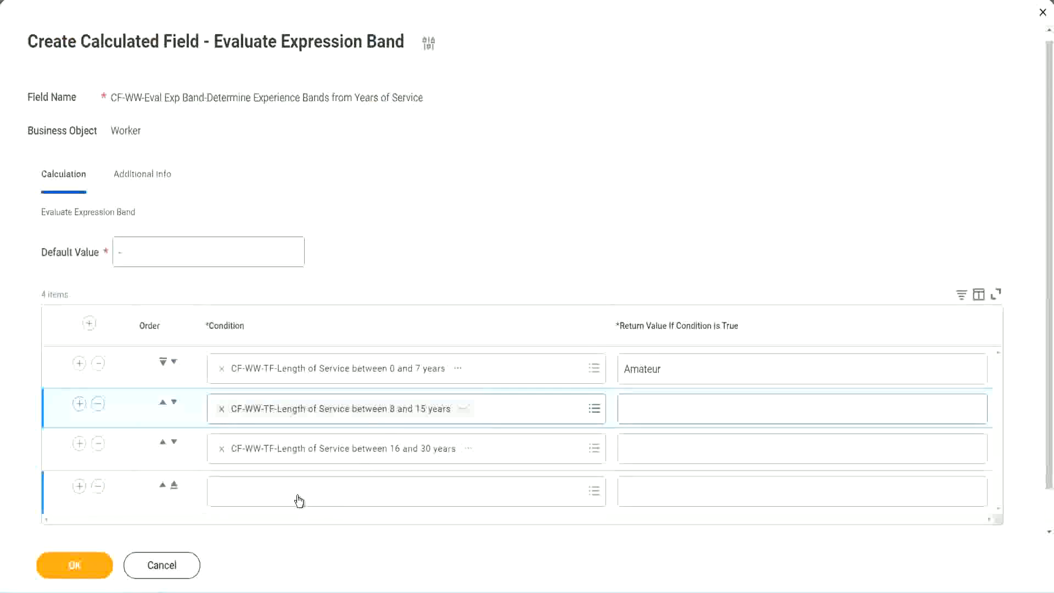
{"action": "left_click", "coordinate": [302, 483]}
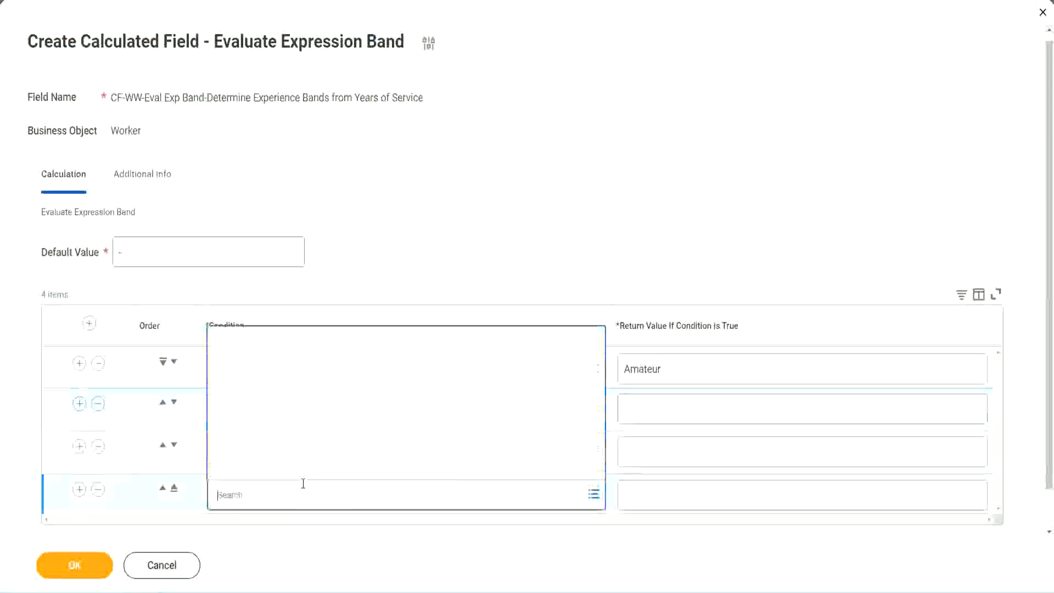
{"action": "key", "text": "ctrl+v"}
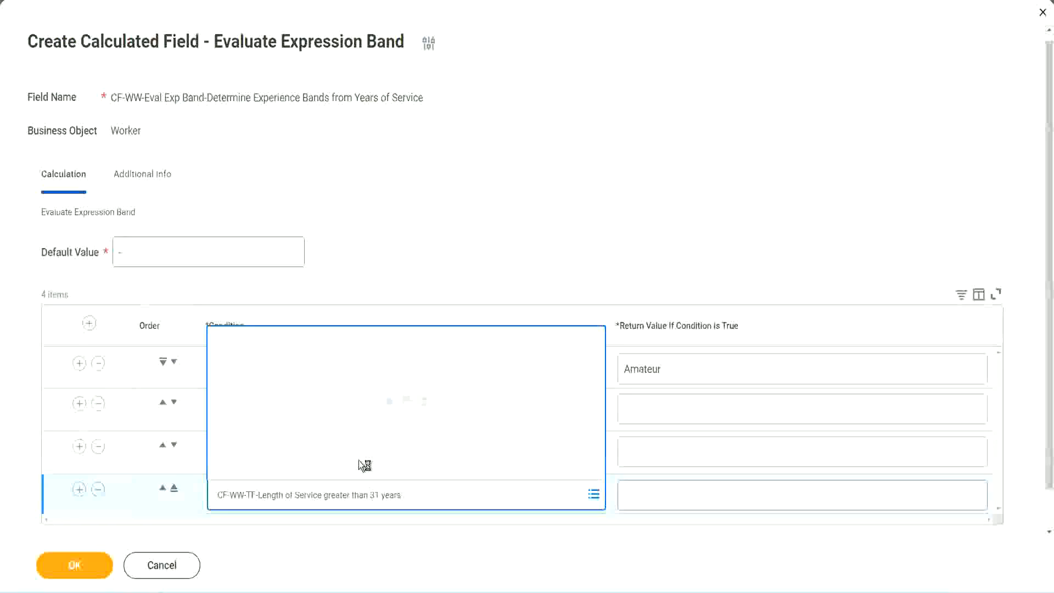
{"action": "left_click", "coordinate": [693, 495]}
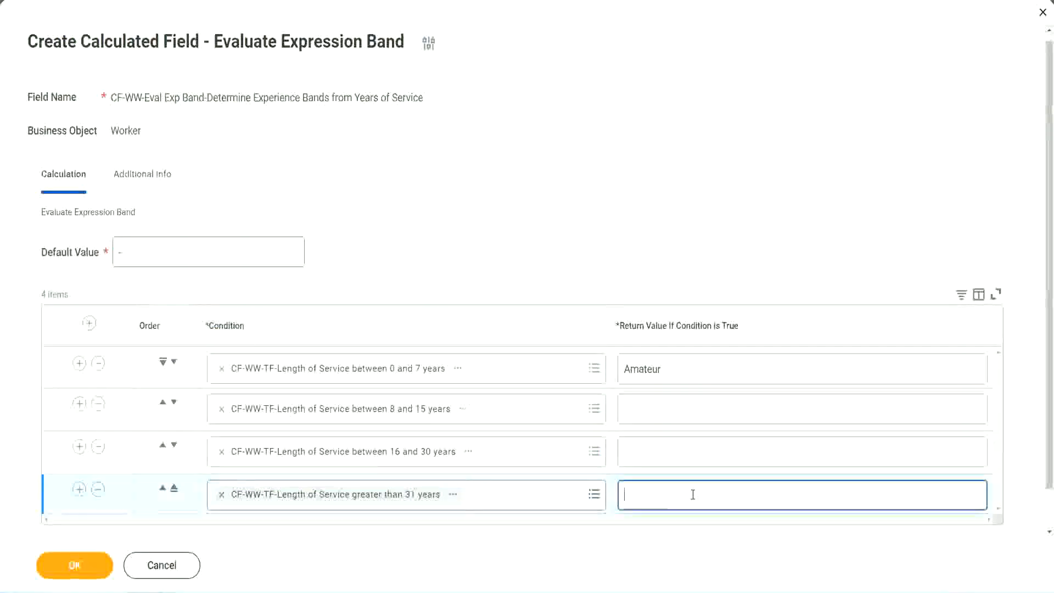
{"action": "type", "text": "Le"}
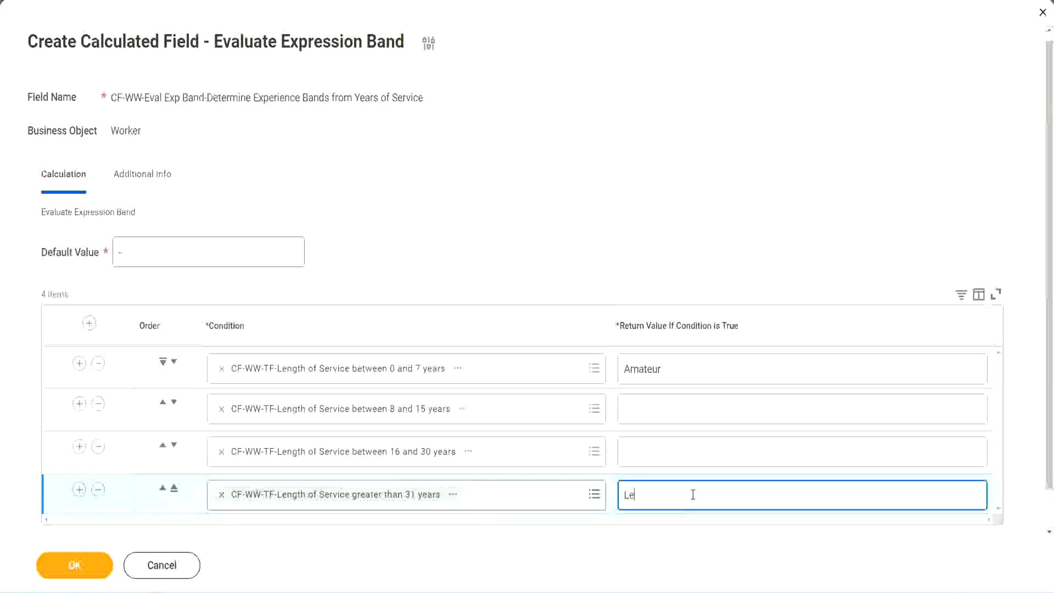
{"action": "type", "text": "gend"}
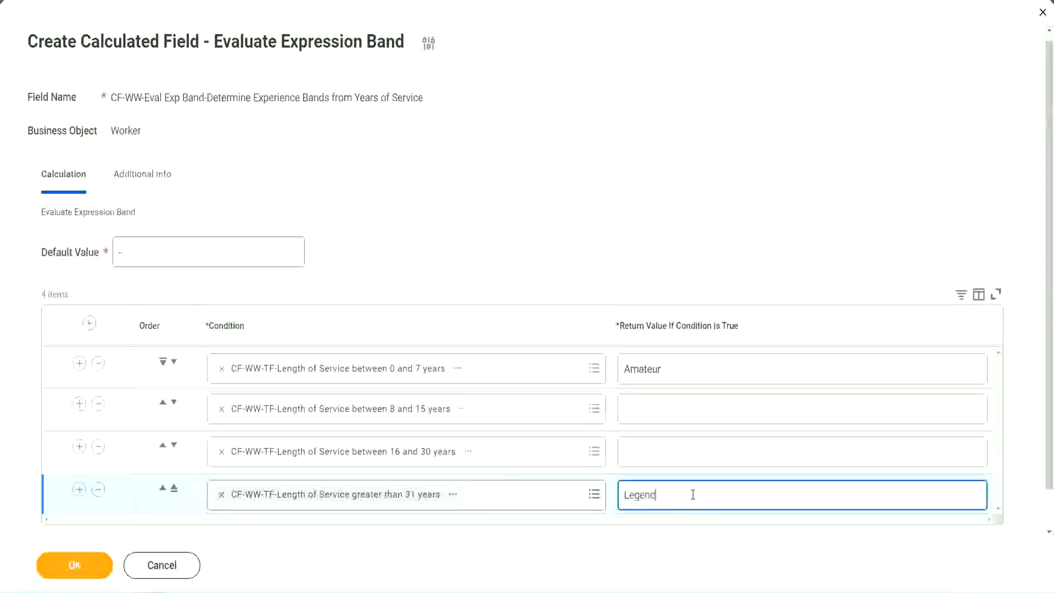
Step: Set the return values to "Senior" for 16 to 30 years and "Experienced" for 8 to 15 years, and save the calculated field
{"action": "left_click", "coordinate": [648, 451]}
{"action": "type", "text": "Senior"}
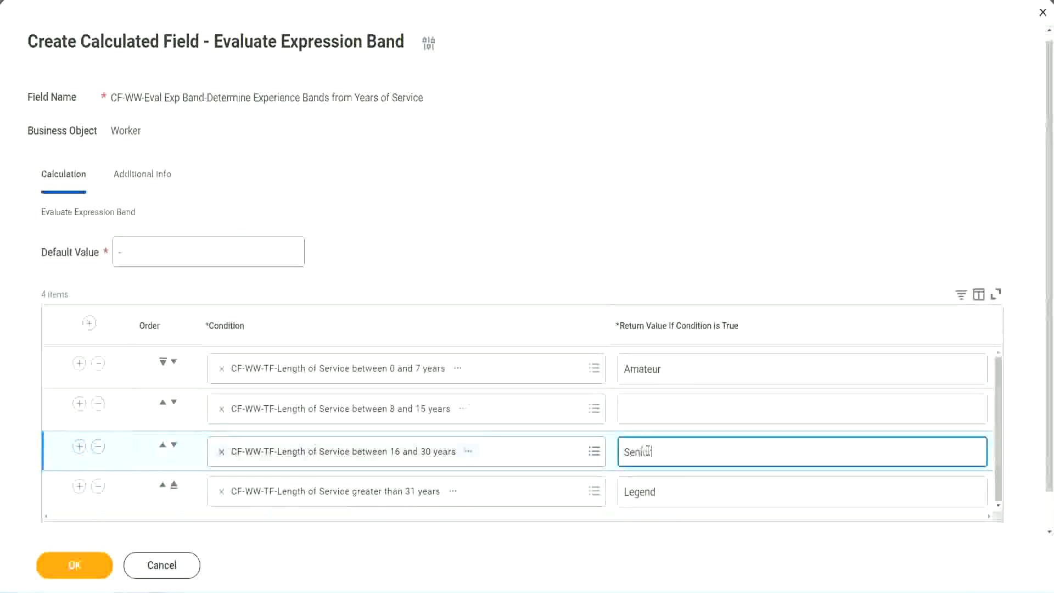
{"action": "left_click", "coordinate": [665, 410]}
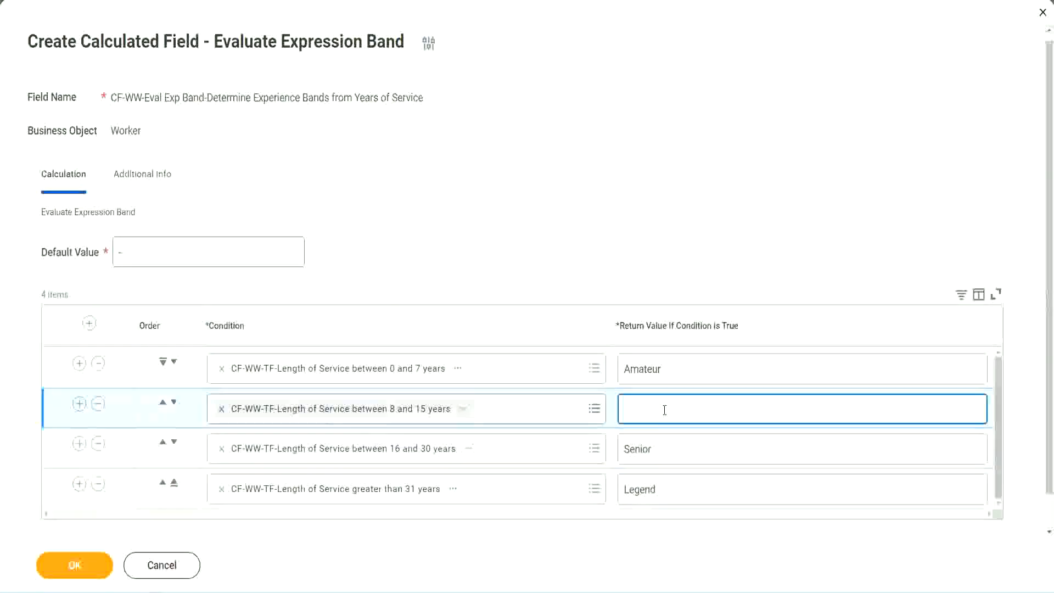
{"action": "type", "text": "Experienced"}
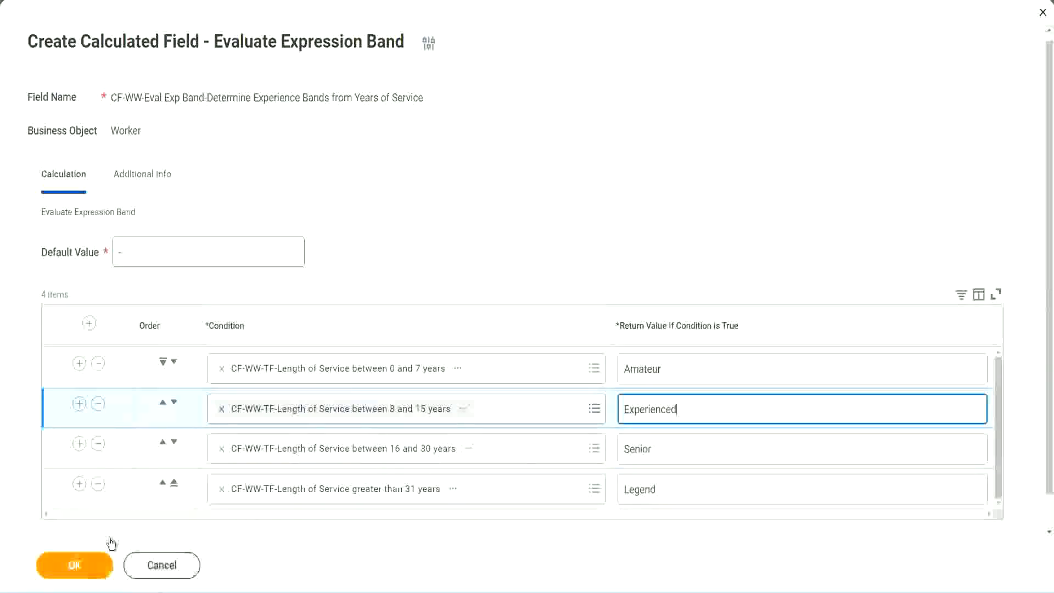
{"action": "left_click", "coordinate": [91, 563]}
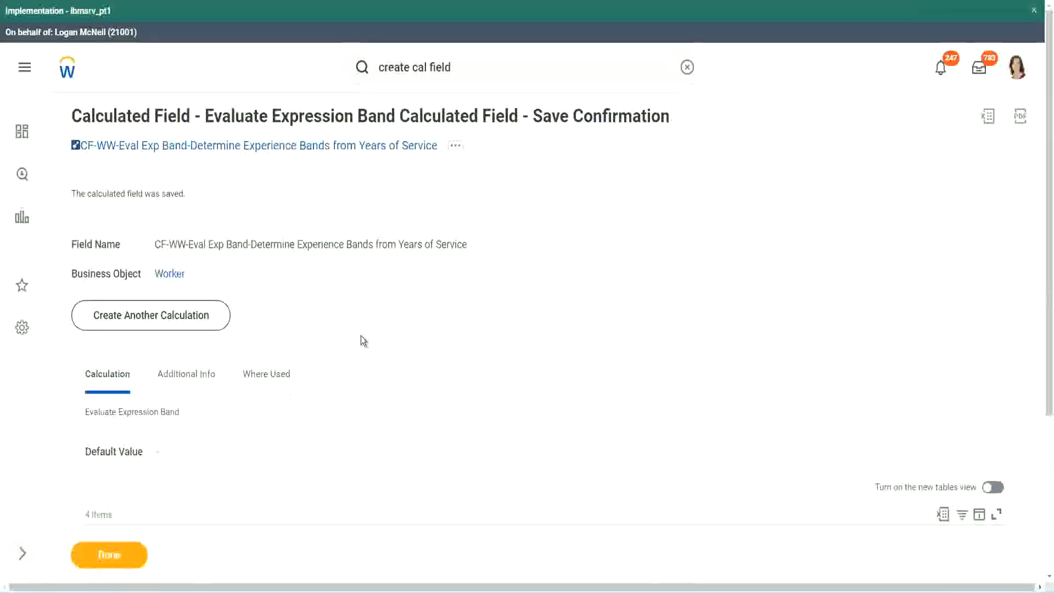
Step: Check the return value of each of the four length-of-service conditions in the saved calculated field
{"action": "scroll", "coordinate": [361, 335], "scroll_direction": "down", "scroll_amount": 3}
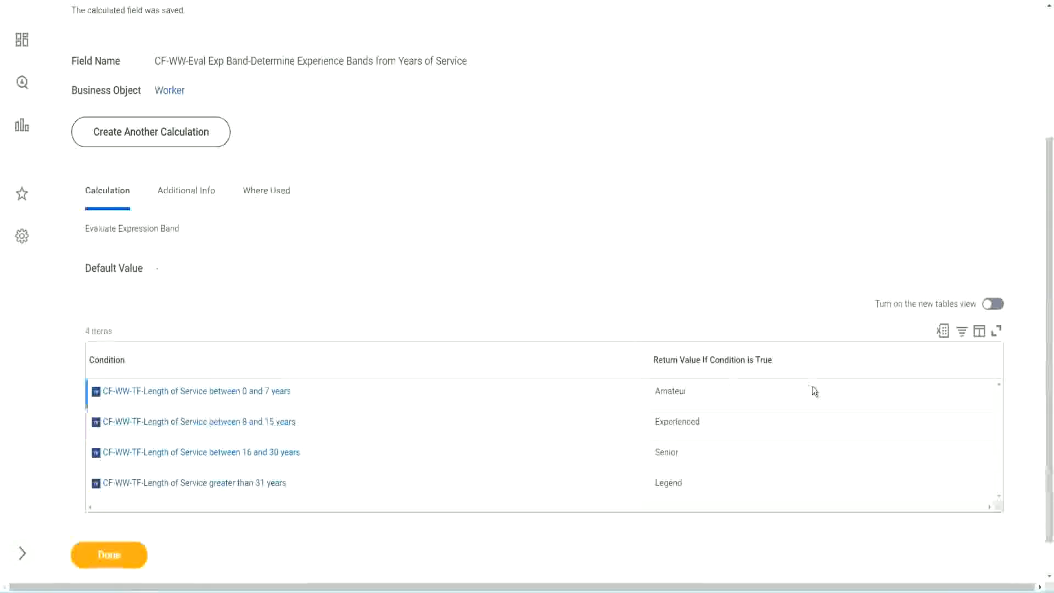
{"action": "double_click", "coordinate": [675, 389]}
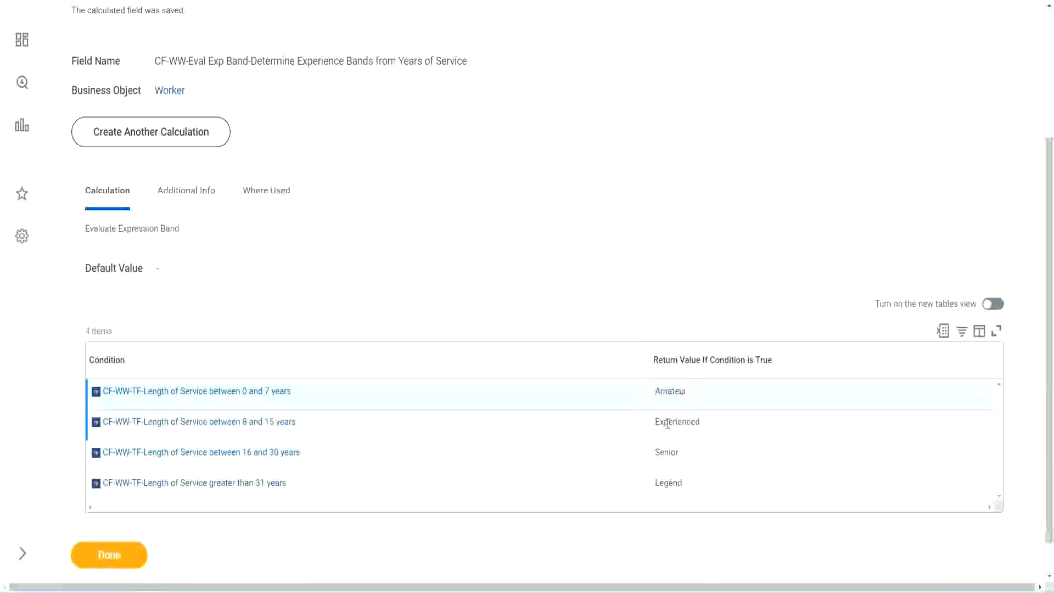
{"action": "double_click", "coordinate": [669, 423]}
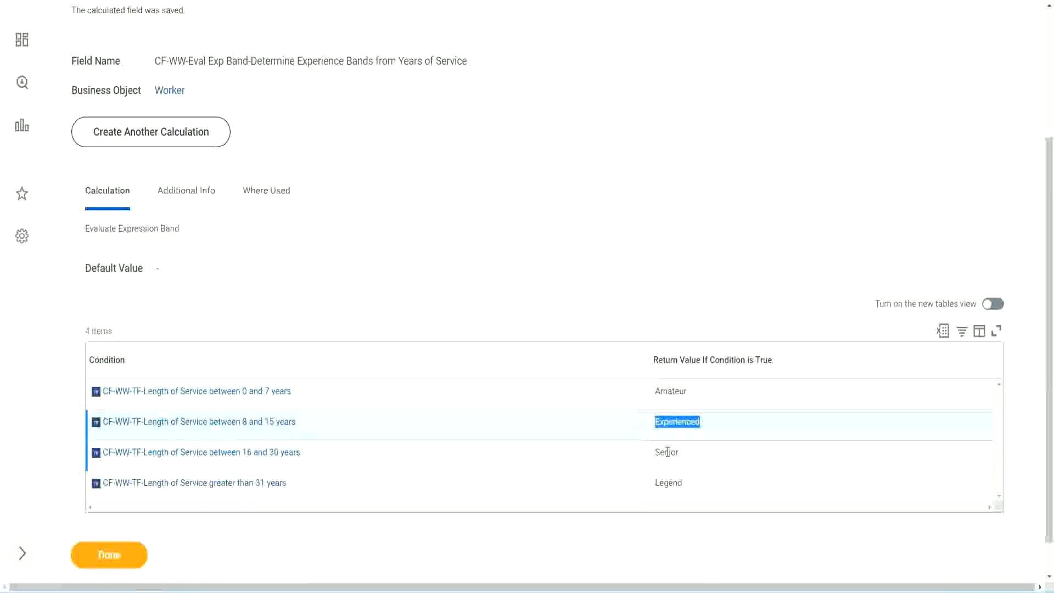
{"action": "double_click", "coordinate": [668, 452]}
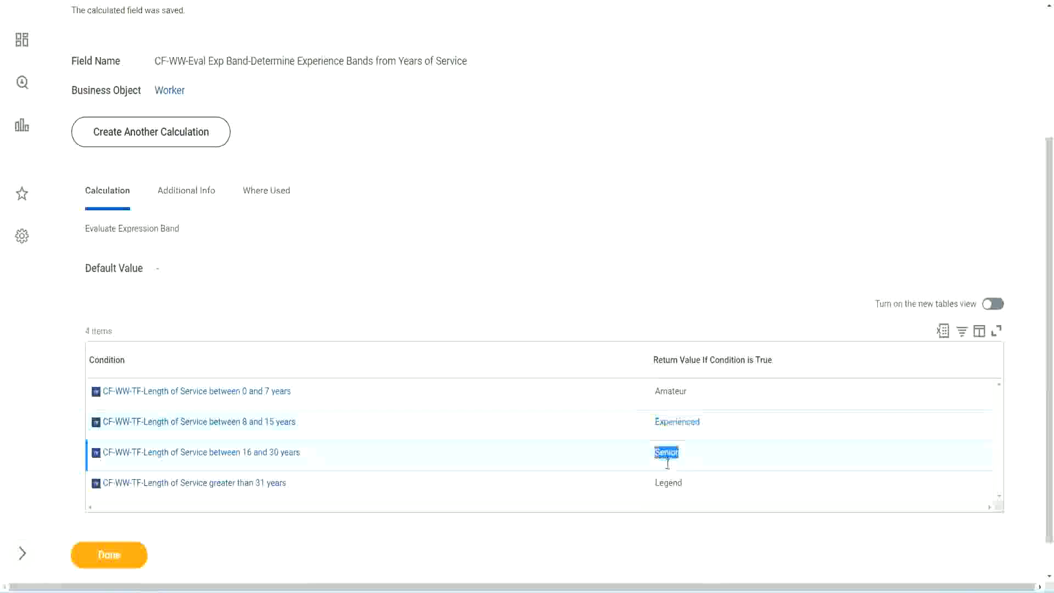
{"action": "left_click", "coordinate": [671, 479]}
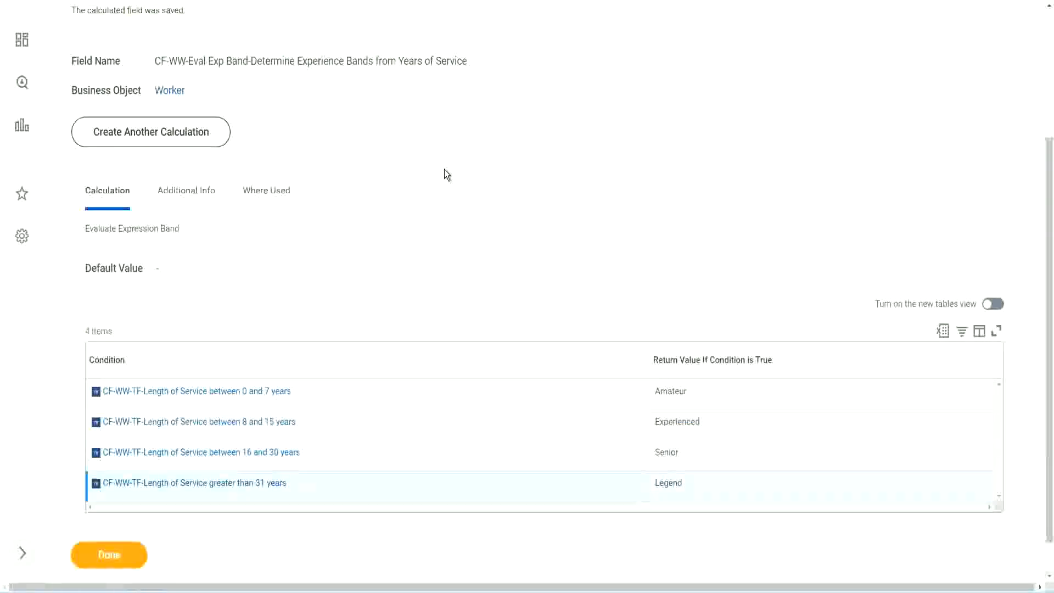
Step: Copy the name of the saved Evaluate Expression Band calculated field
{"action": "scroll", "coordinate": [447, 175], "scroll_direction": "up", "scroll_amount": 3}
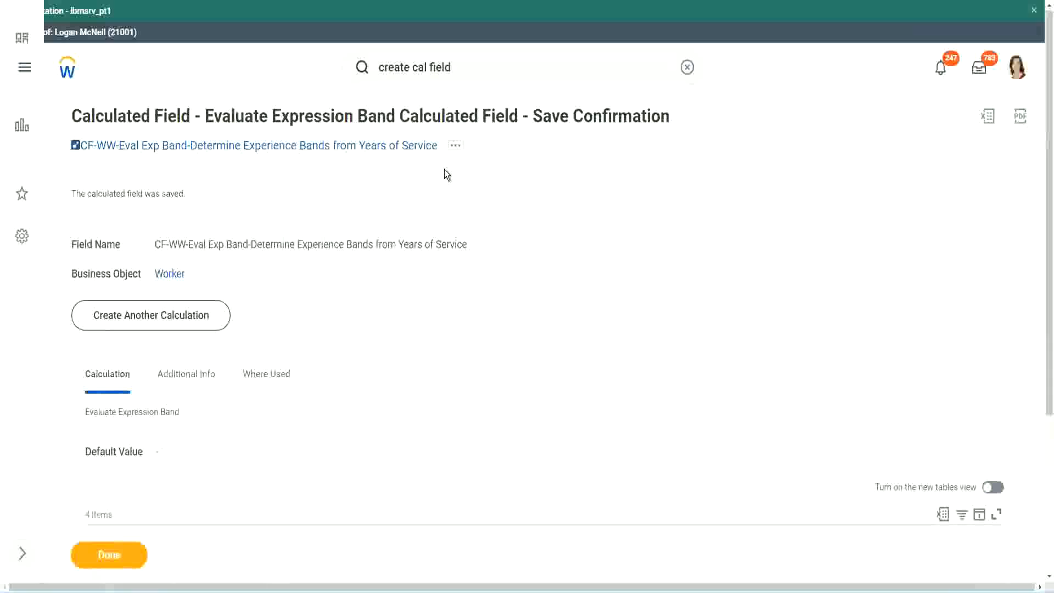
{"action": "right_click", "coordinate": [345, 150]}
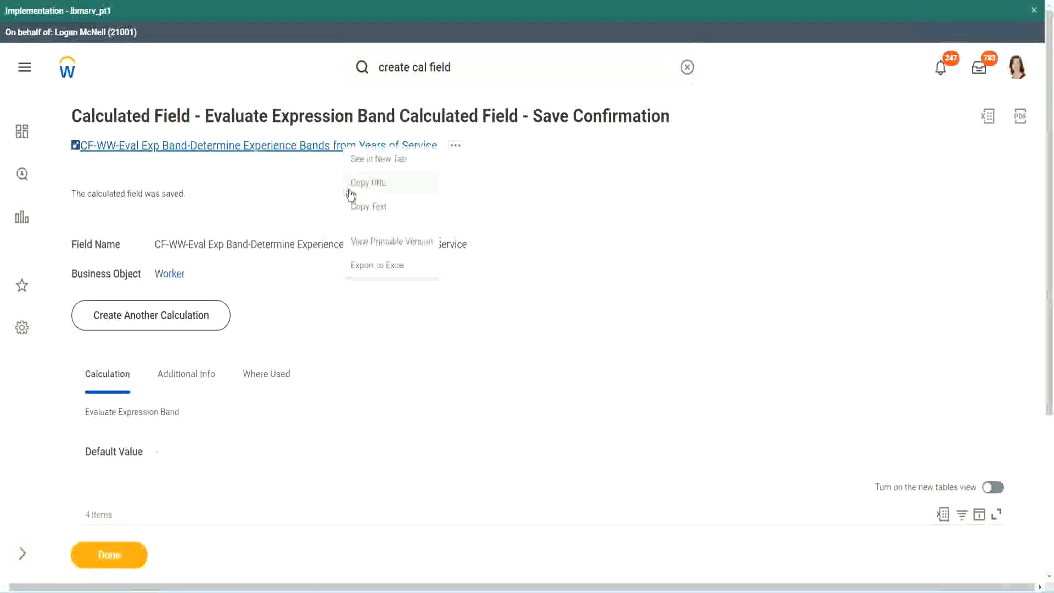
{"action": "left_click", "coordinate": [368, 207]}
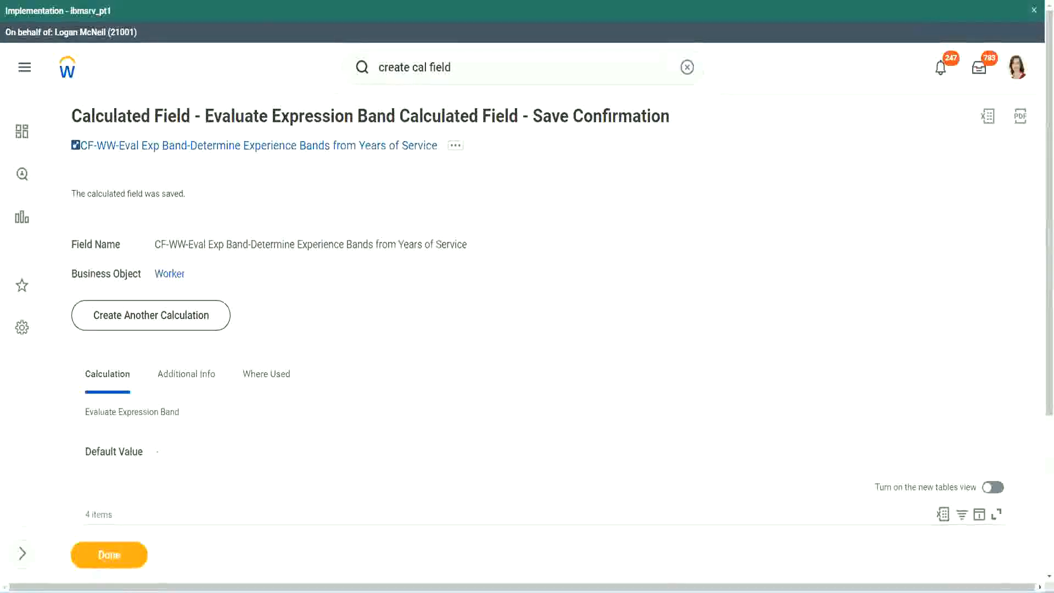
Step: Review the saved condition table alongside the calculated field functions slide and the experience-band notes in Notepad++
{"action": "scroll", "coordinate": [349, 426], "scroll_direction": "down", "scroll_amount": 2}
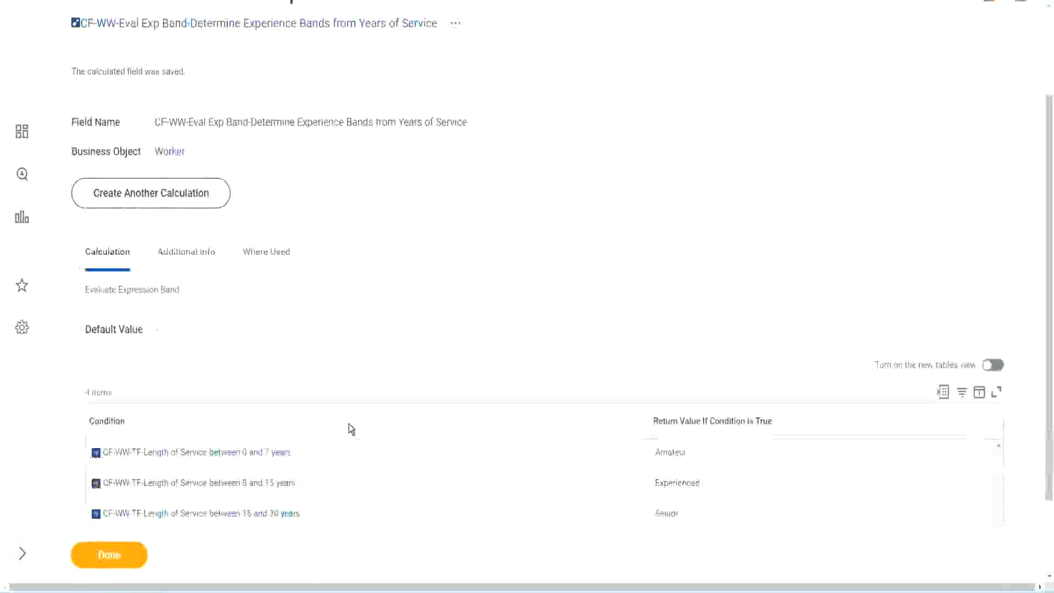
{"action": "scroll", "coordinate": [349, 424], "scroll_direction": "down", "scroll_amount": 1}
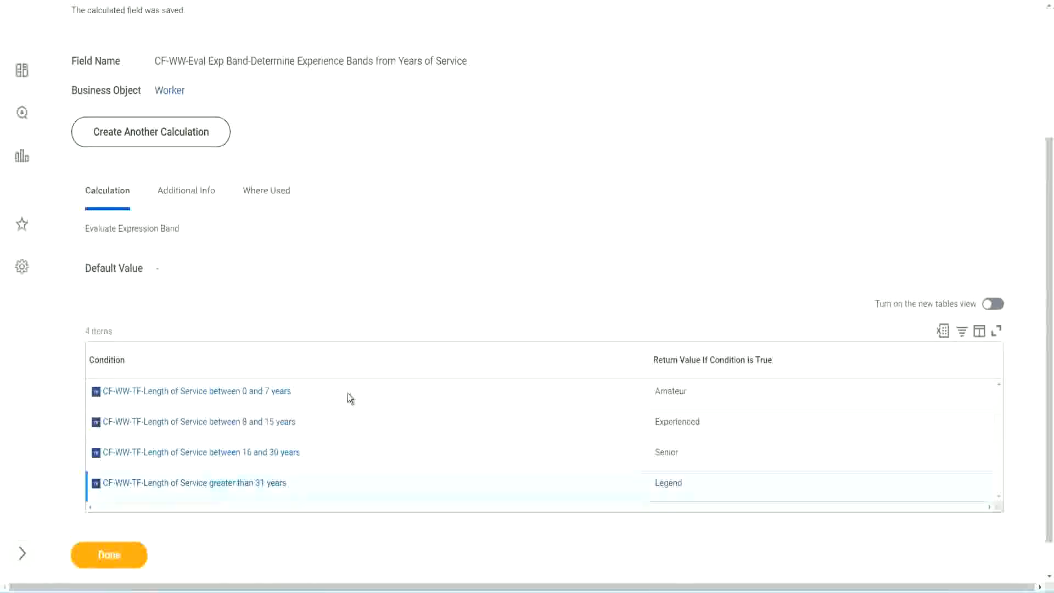
{"action": "scroll", "coordinate": [354, 388], "scroll_direction": "down", "scroll_amount": 1}
{"action": "scroll", "coordinate": [367, 250], "scroll_direction": "up", "scroll_amount": 2}
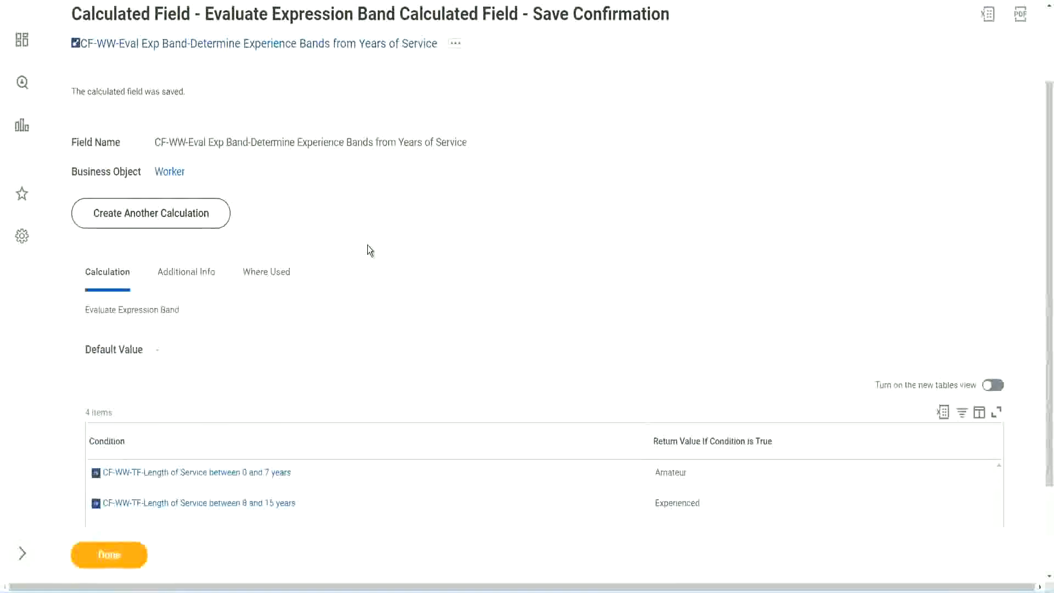
{"action": "scroll", "coordinate": [368, 245], "scroll_direction": "down", "scroll_amount": 2}
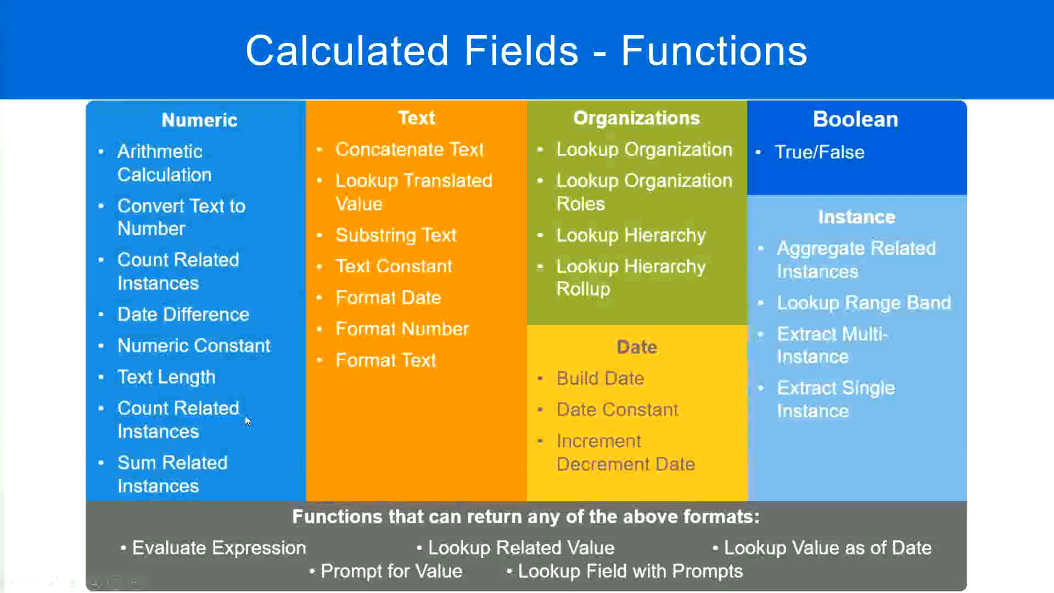
{"action": "key", "text": "alt+Tab"}
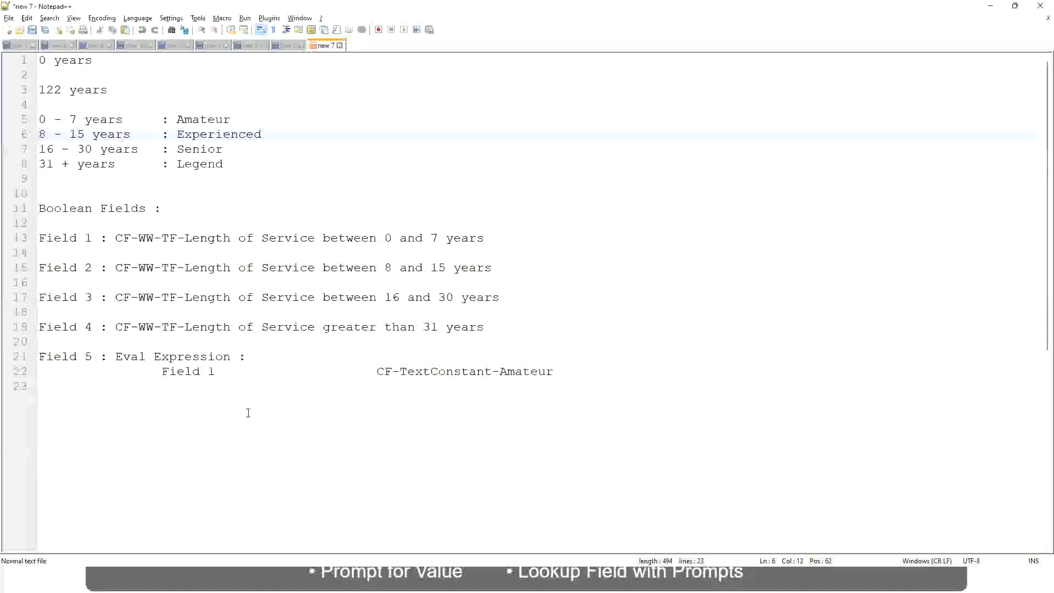
{"action": "key", "text": "alt+Tab"}
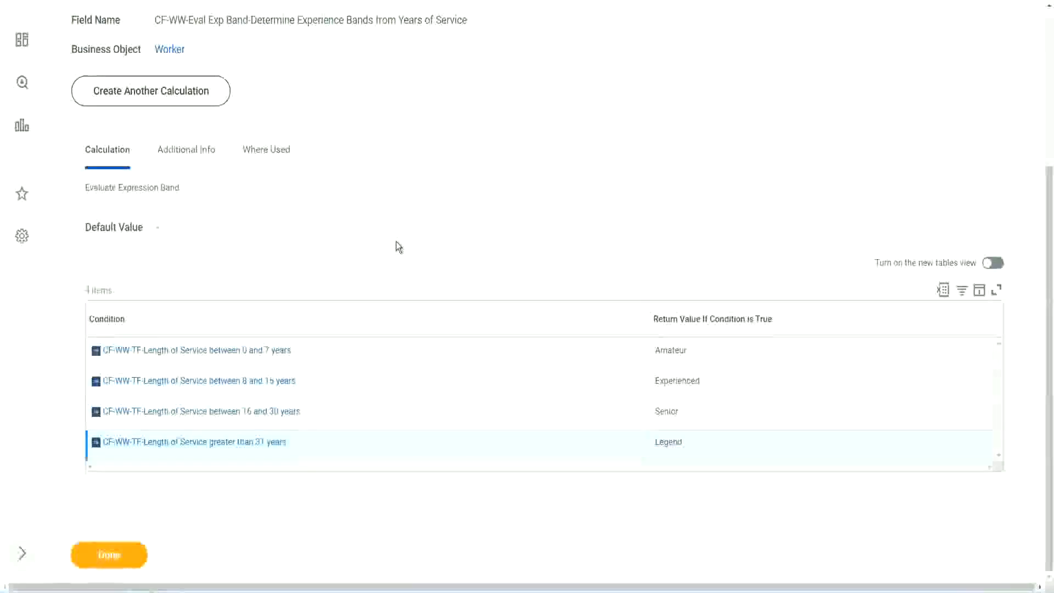
{"action": "scroll", "coordinate": [396, 242], "scroll_direction": "up", "scroll_amount": 2}
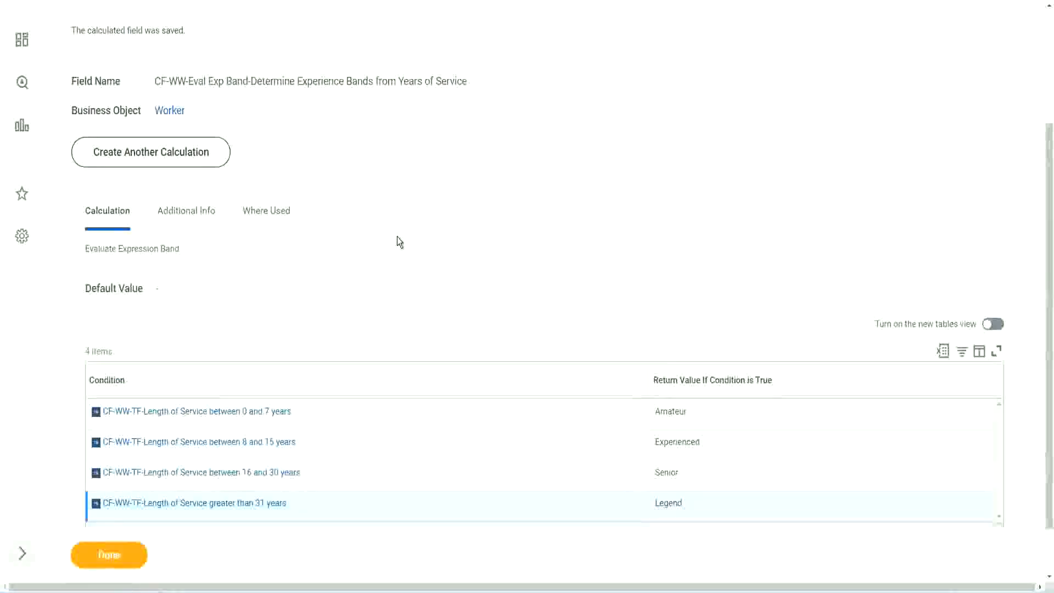
{"action": "scroll", "coordinate": [397, 242], "scroll_direction": "up", "scroll_amount": 4}
{"action": "scroll", "coordinate": [397, 241], "scroll_direction": "down", "scroll_amount": 4}
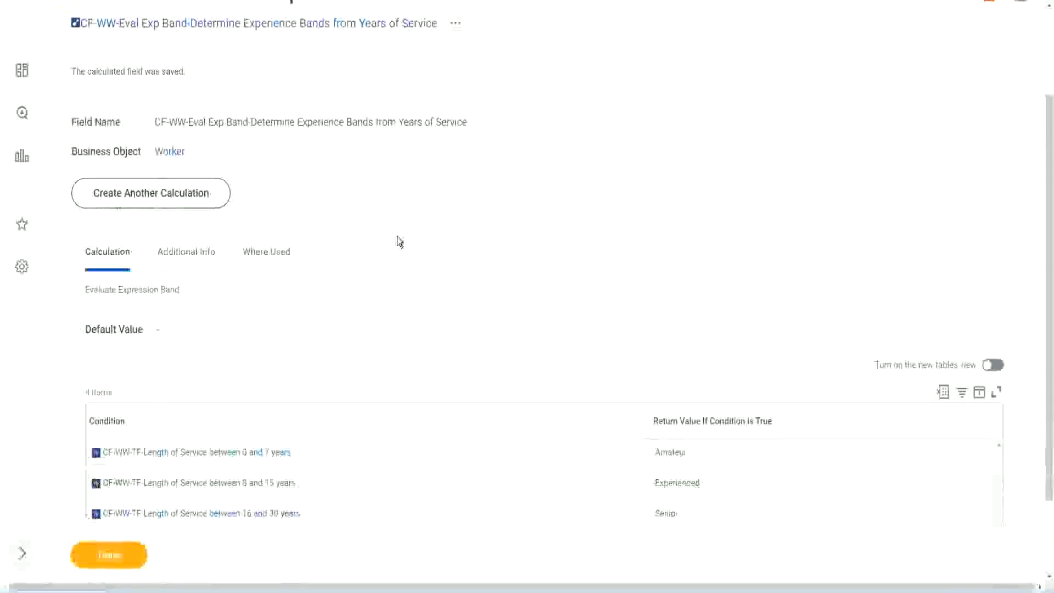
Step: Close the saved calculated field and open the WW Employee Details custom report for editing
{"action": "left_click", "coordinate": [118, 555]}
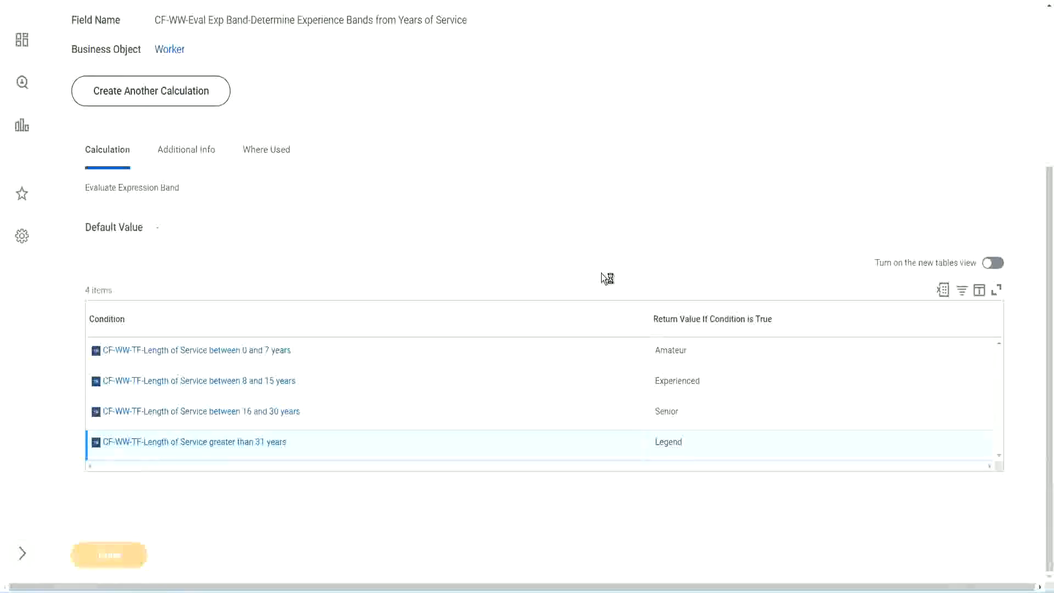
{"action": "scroll", "coordinate": [472, 245], "scroll_direction": "down", "scroll_amount": 3}
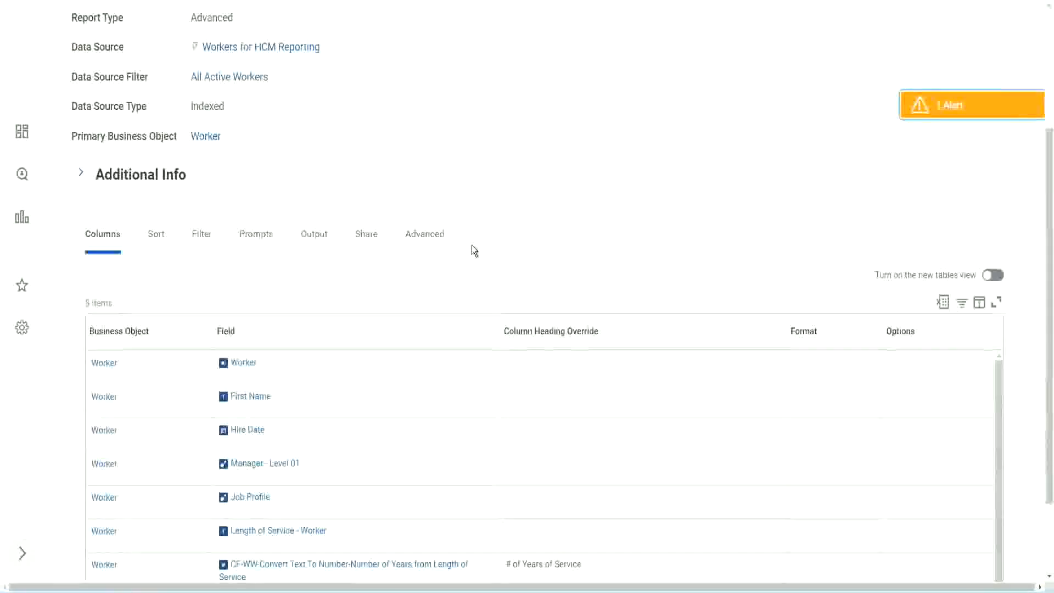
{"action": "scroll", "coordinate": [472, 245], "scroll_direction": "up", "scroll_amount": 3}
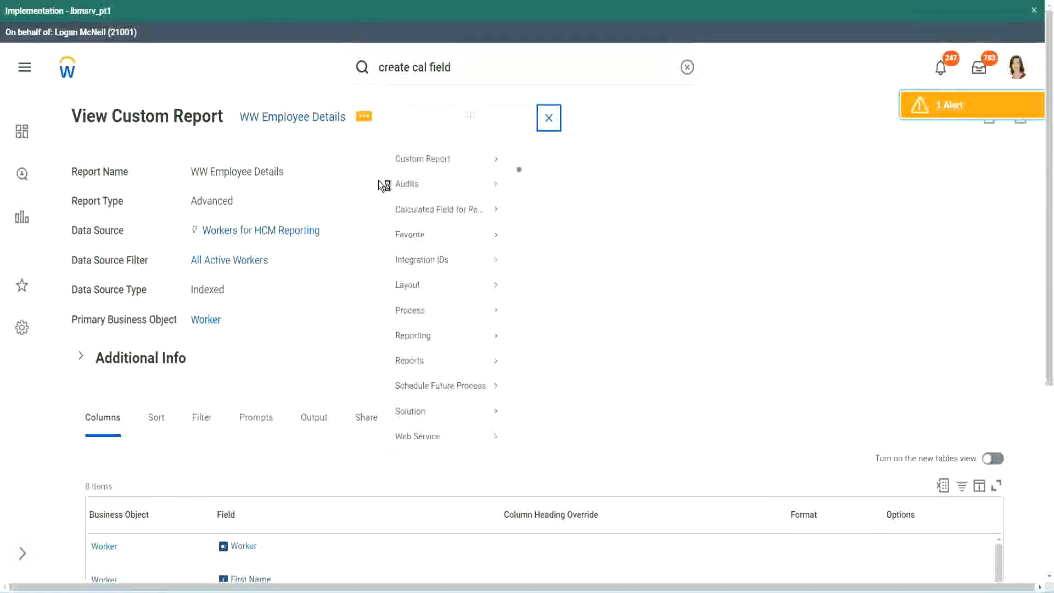
{"action": "left_click", "coordinate": [536, 179]}
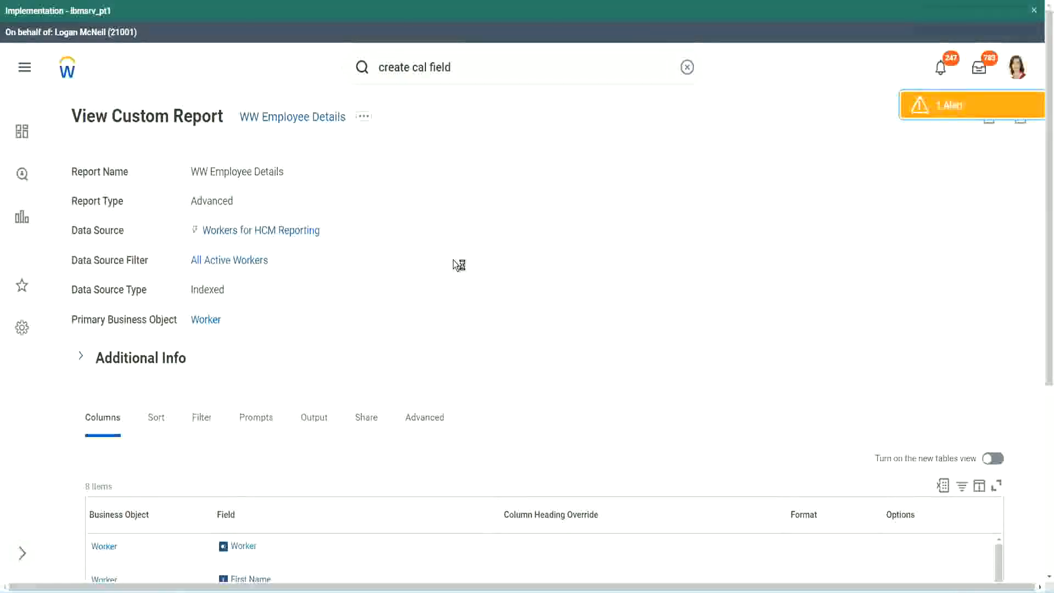
{"action": "scroll", "coordinate": [453, 260], "scroll_direction": "down", "scroll_amount": 1}
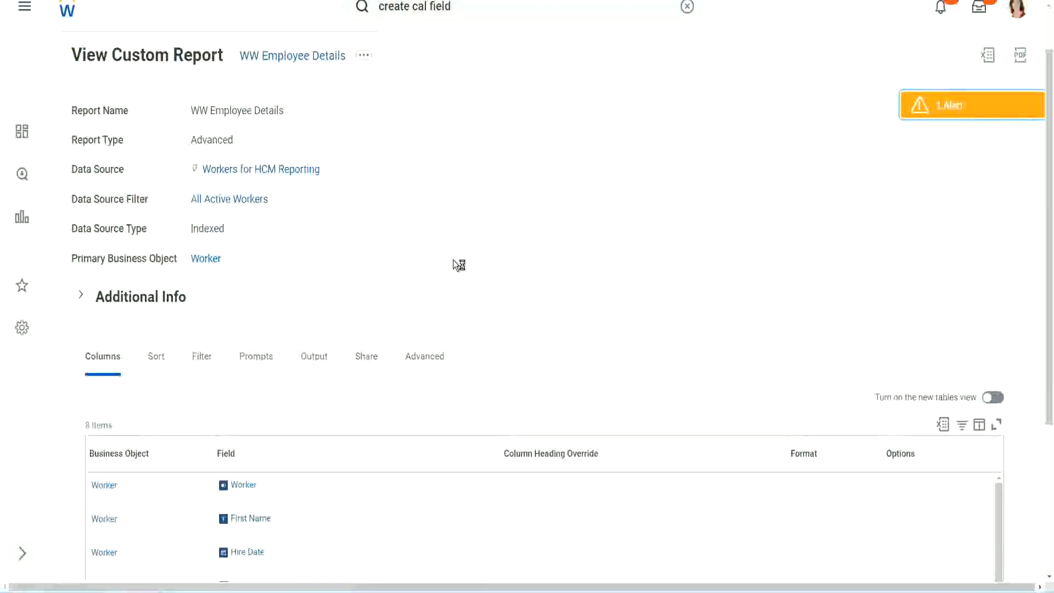
{"action": "scroll", "coordinate": [453, 259], "scroll_direction": "down", "scroll_amount": 4}
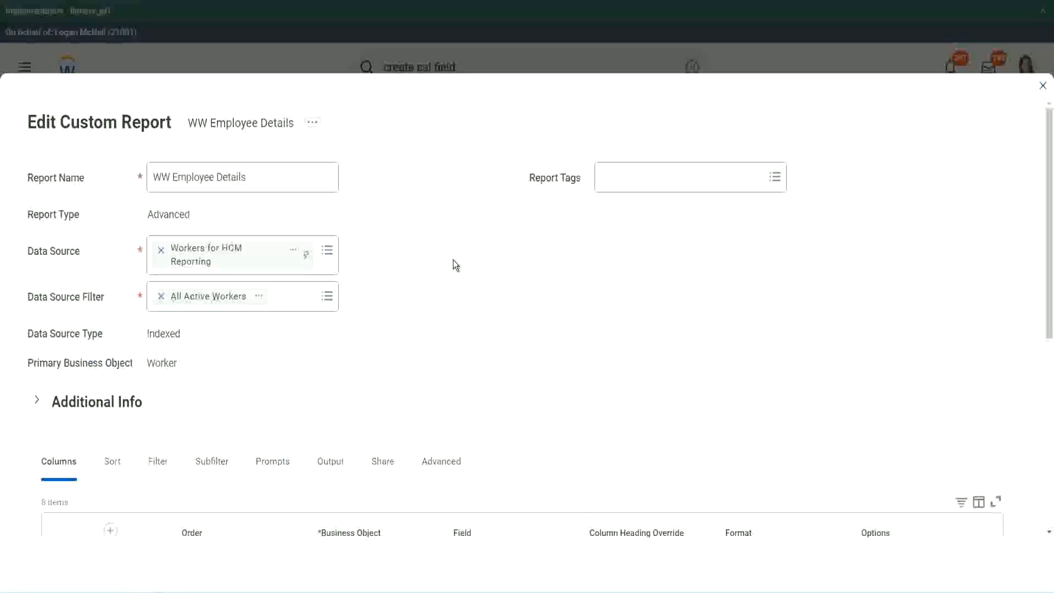
Step: Add a column row below the report's Experience Bands column and copy the field name used in that column
{"action": "scroll", "coordinate": [453, 260], "scroll_direction": "down", "scroll_amount": 8}
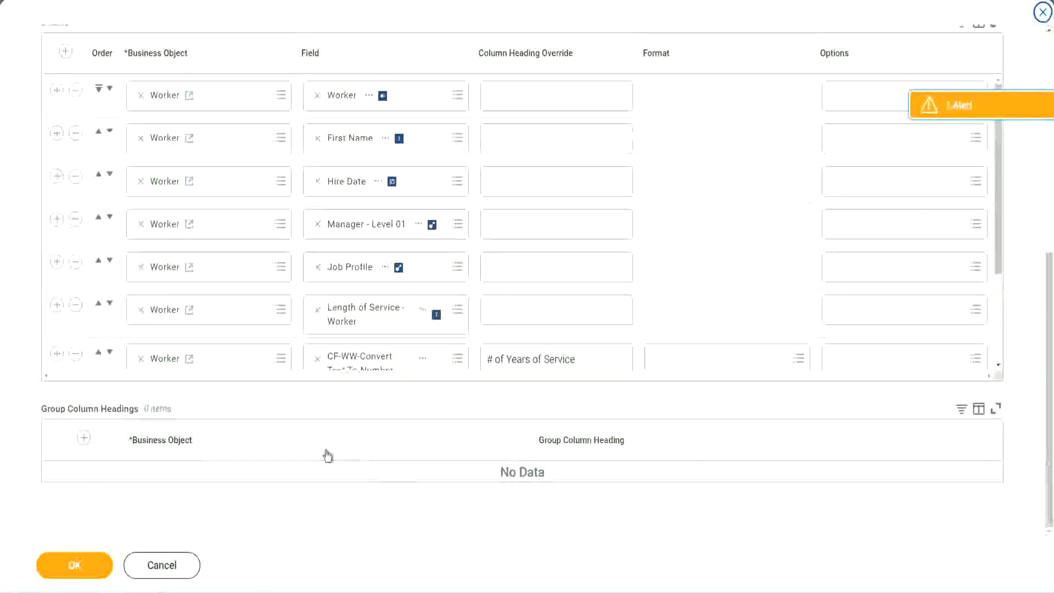
{"action": "scroll", "coordinate": [187, 302], "scroll_direction": "down", "scroll_amount": 2}
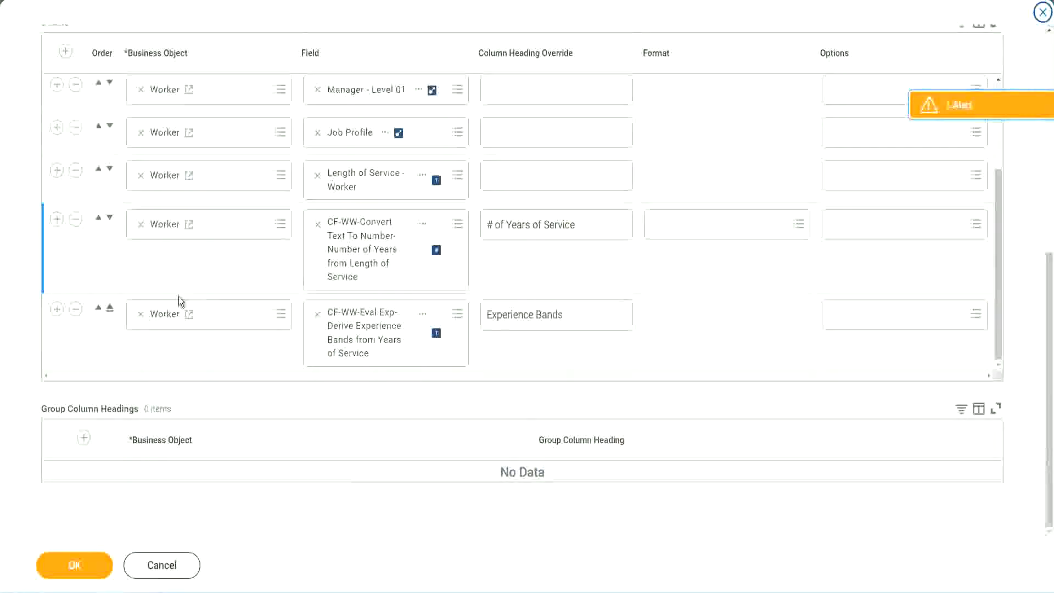
{"action": "left_click", "coordinate": [57, 311]}
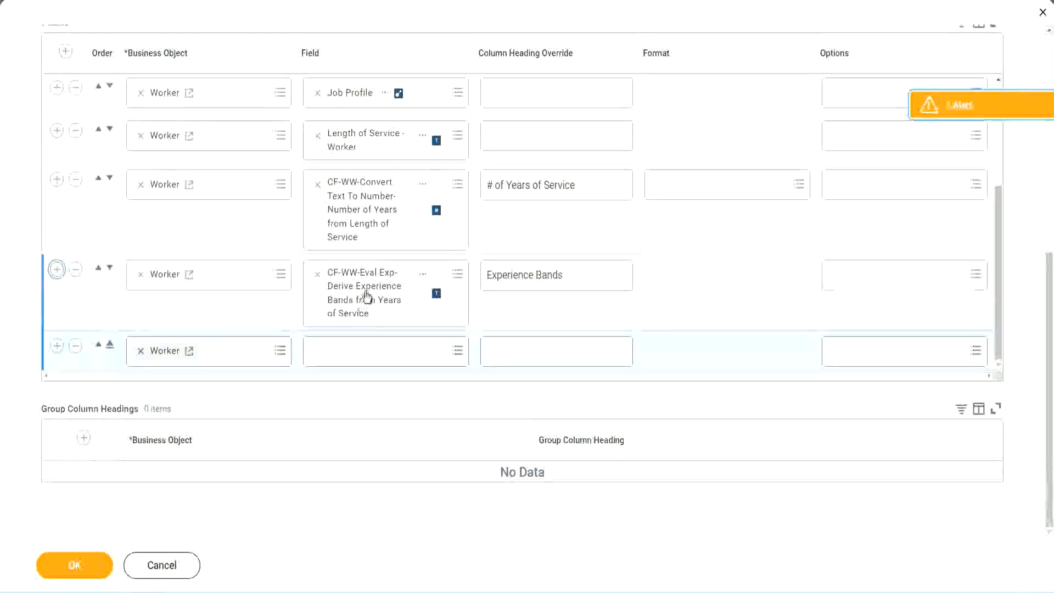
{"action": "right_click", "coordinate": [365, 298]}
{"action": "left_click", "coordinate": [396, 353]}
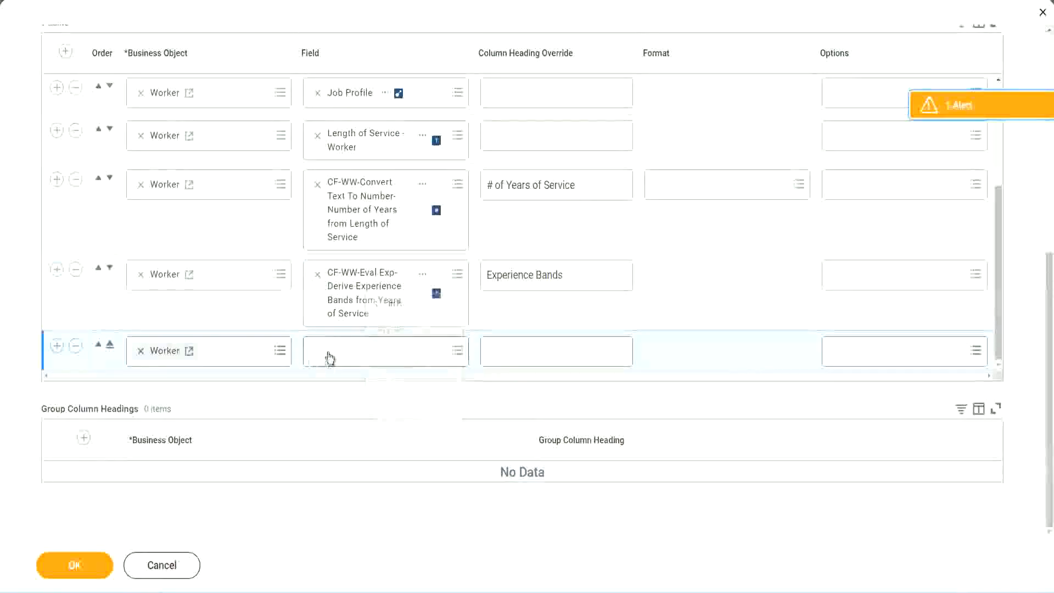
Step: Search the new row's field for "CF-WW-Eval Exp Band" and select CF-WW-Eval Exp Band-Determine Experience Bands from Years of Service
{"action": "left_click", "coordinate": [393, 357]}
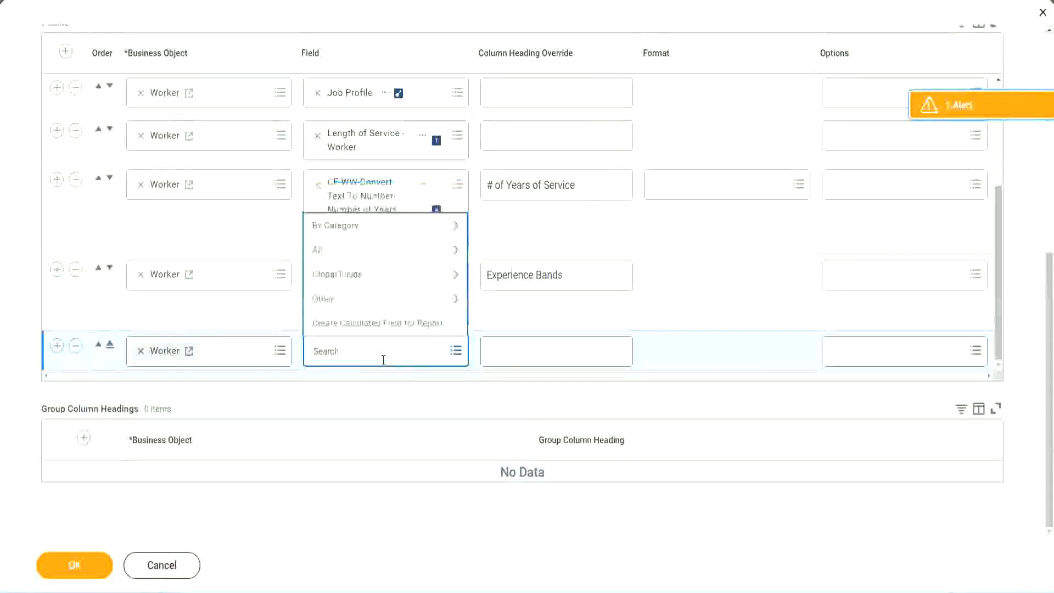
{"action": "key", "text": "ctrl+v"}
{"action": "left_click_drag", "start_coordinate": [385, 349], "coordinate": [269, 349]}
{"action": "left_click", "coordinate": [373, 352]}
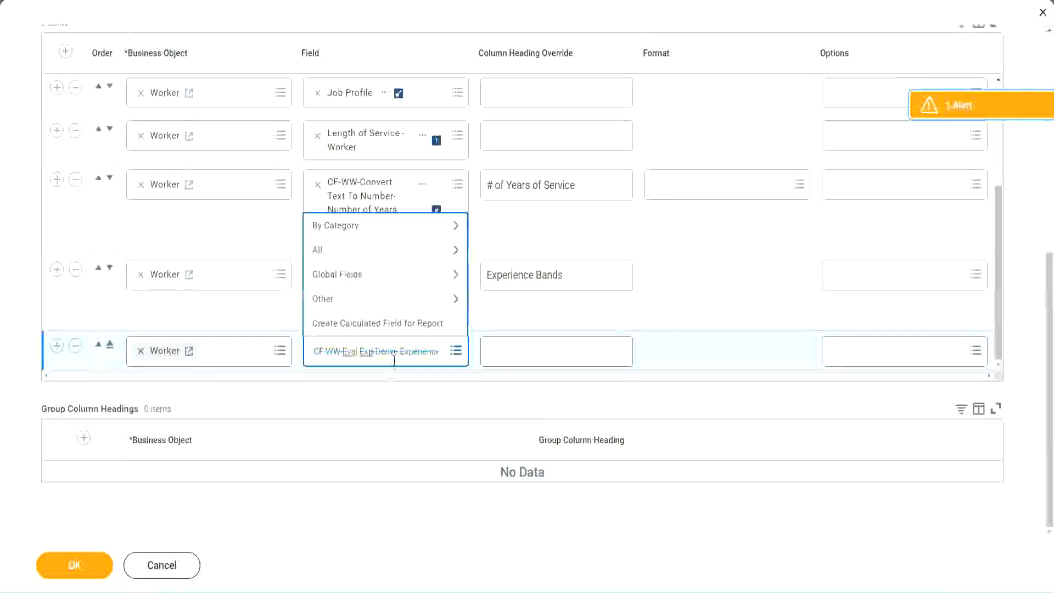
{"action": "type", "text": "Bands"}
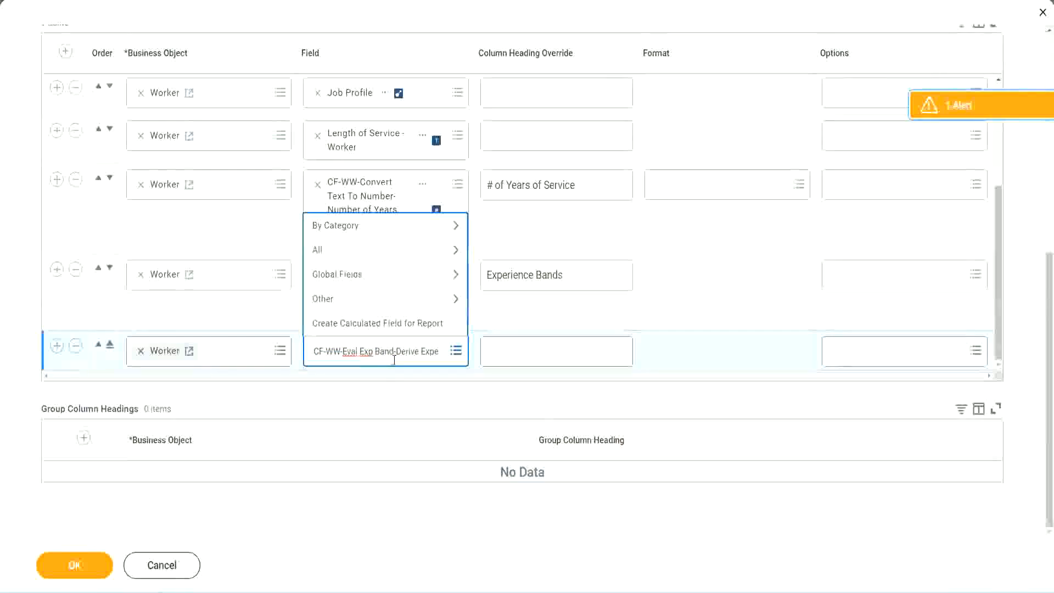
{"action": "key", "text": "BackSpace"}
{"action": "key", "text": "Delete"}
{"action": "key", "text": "Delete"}
{"action": "key", "text": "Delete"}
{"action": "key", "text": "Delete"}
{"action": "key", "text": "Delete"}
{"action": "key", "text": "Delete"}
{"action": "key", "text": "Delete"}
{"action": "key", "text": "Delete"}
{"action": "key", "text": "Delete"}
{"action": "key", "text": "Delete"}
{"action": "key", "text": "Delete"}
{"action": "key", "text": "Delete"}
{"action": "key", "text": "Delete"}
{"action": "key", "text": "Delete"}
{"action": "key", "text": "Delete"}
{"action": "key", "text": "Delete"}
{"action": "key", "text": "Delete"}
{"action": "key", "text": "Delete"}
{"action": "key", "text": "Delete"}
{"action": "key", "text": "Delete"}
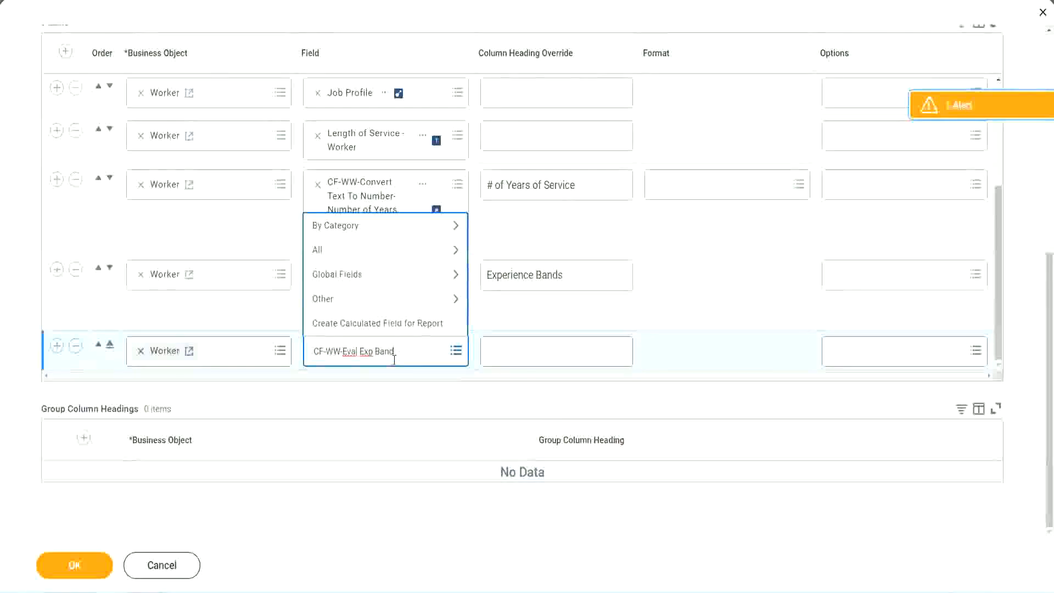
{"action": "key", "text": "Return"}
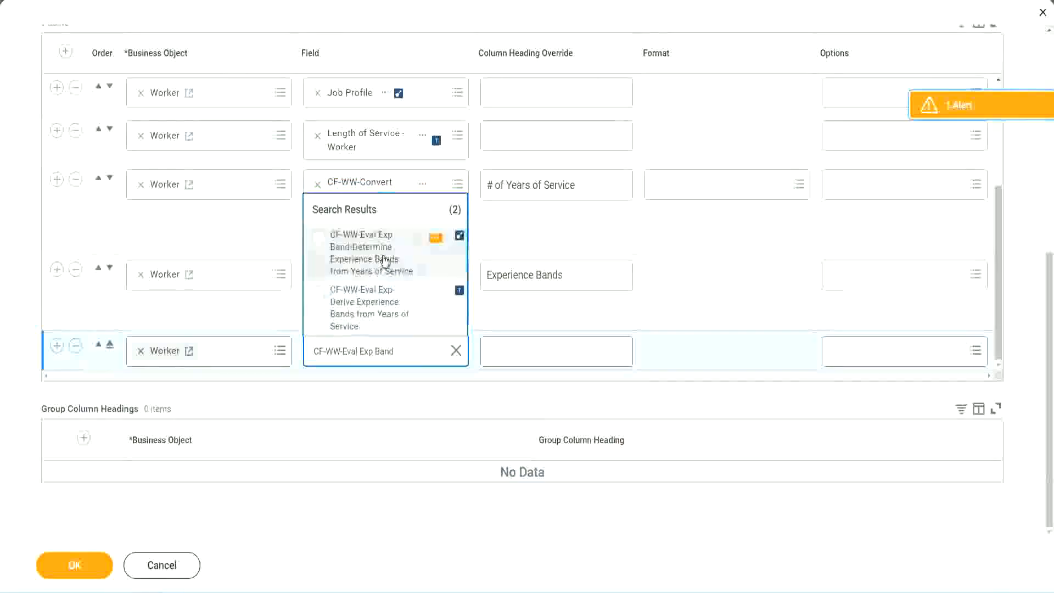
{"action": "left_click", "coordinate": [384, 259]}
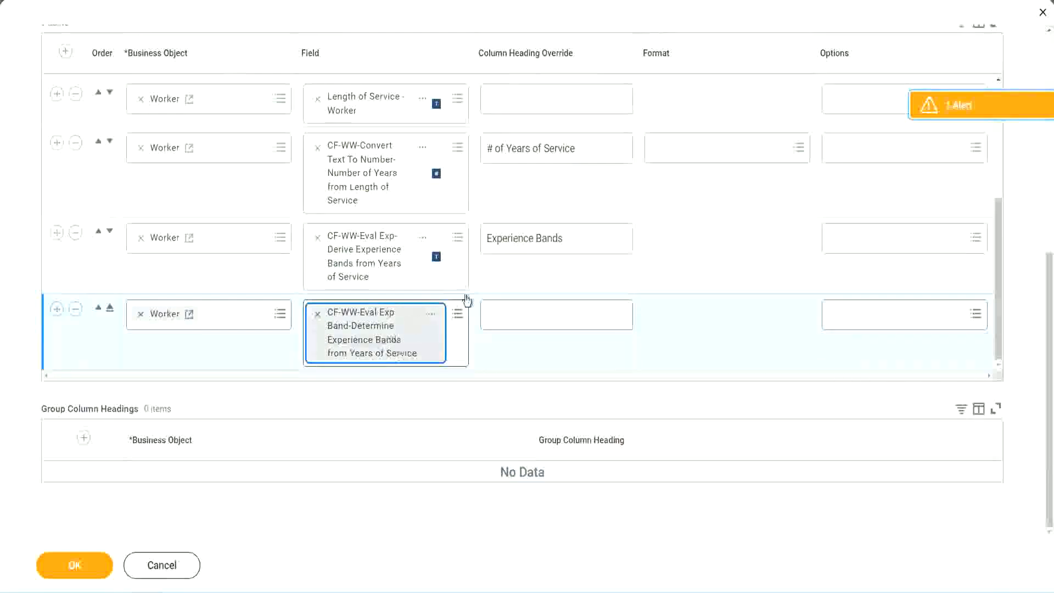
Step: Set the new column's heading override to "Experience Bands (Eval Exp Bands)", reusing the heading text of the existing Experience Bands column
{"action": "left_click", "coordinate": [580, 239]}
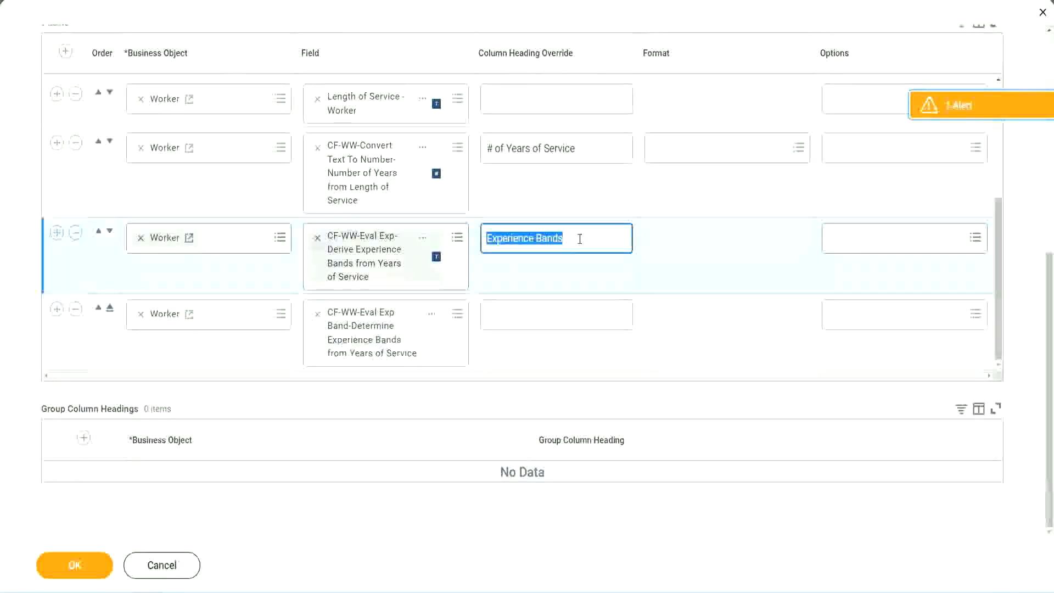
{"action": "left_click", "coordinate": [511, 314]}
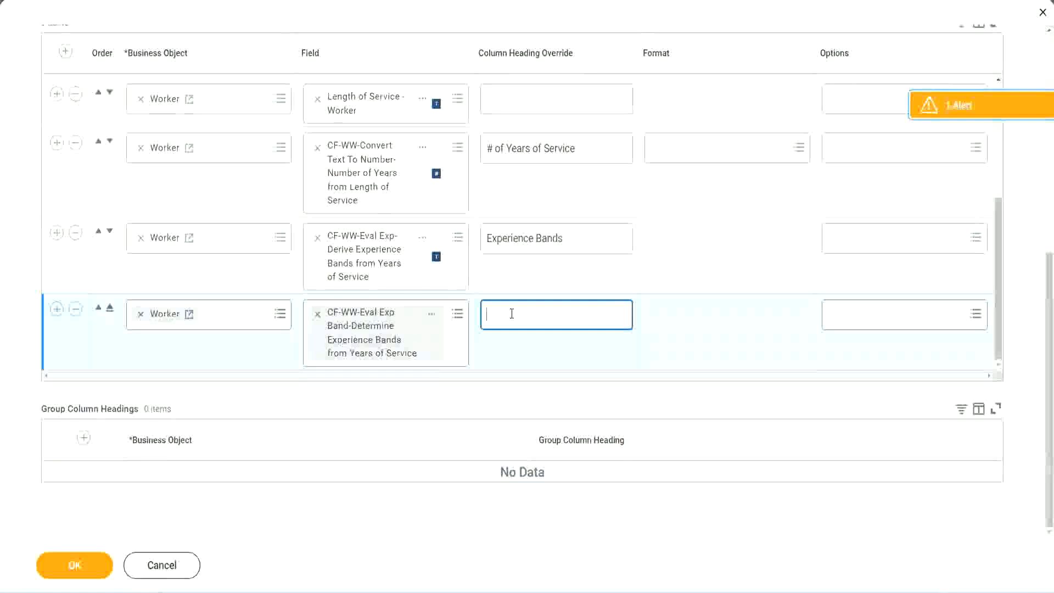
{"action": "key", "text": "ctrl+v"}
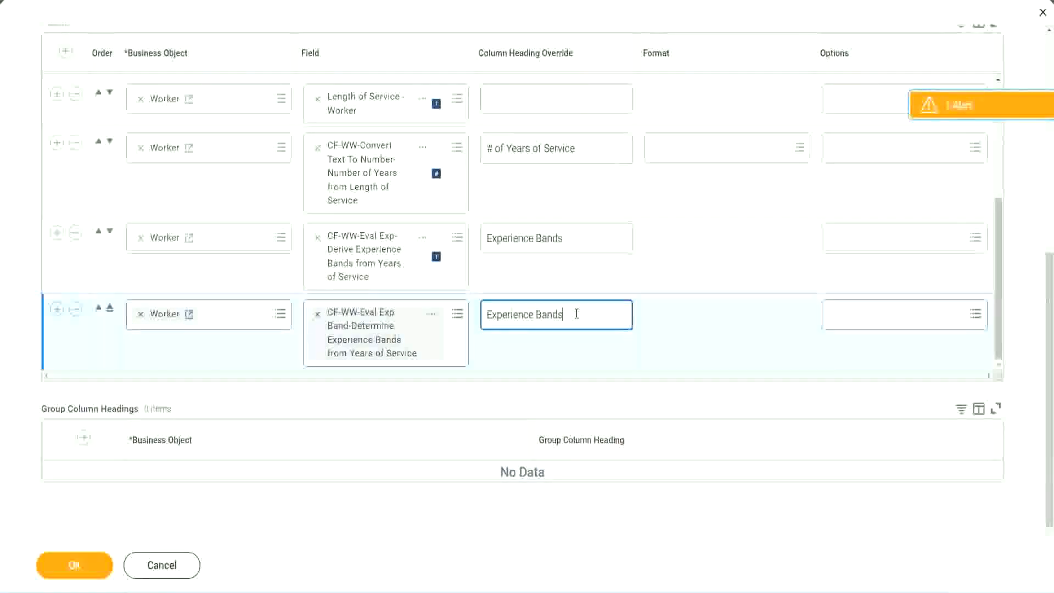
{"action": "type", "text": "("}
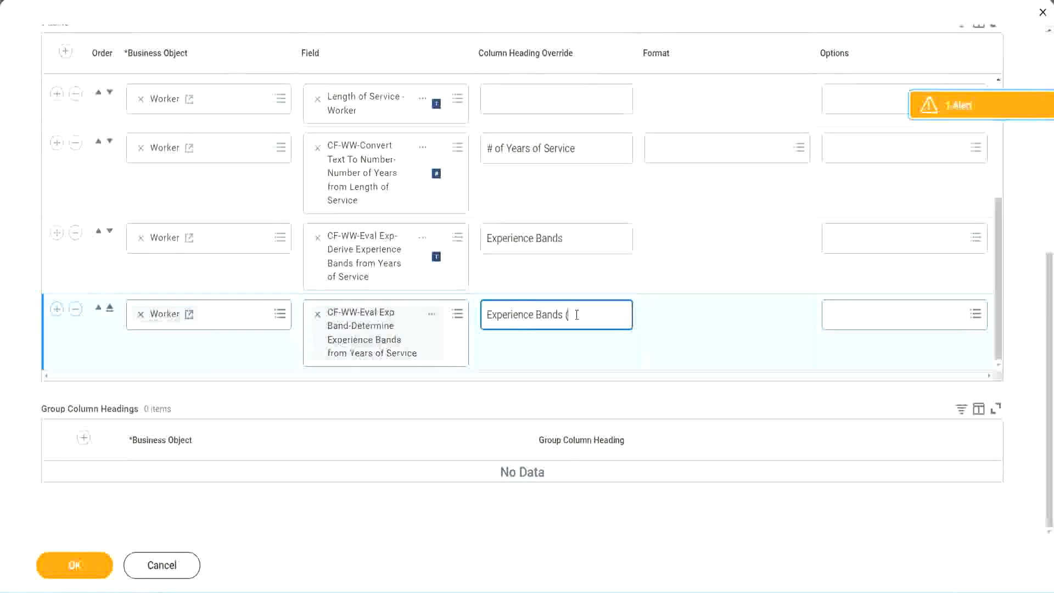
{"action": "type", "text": "Eval Exp Bands)"}
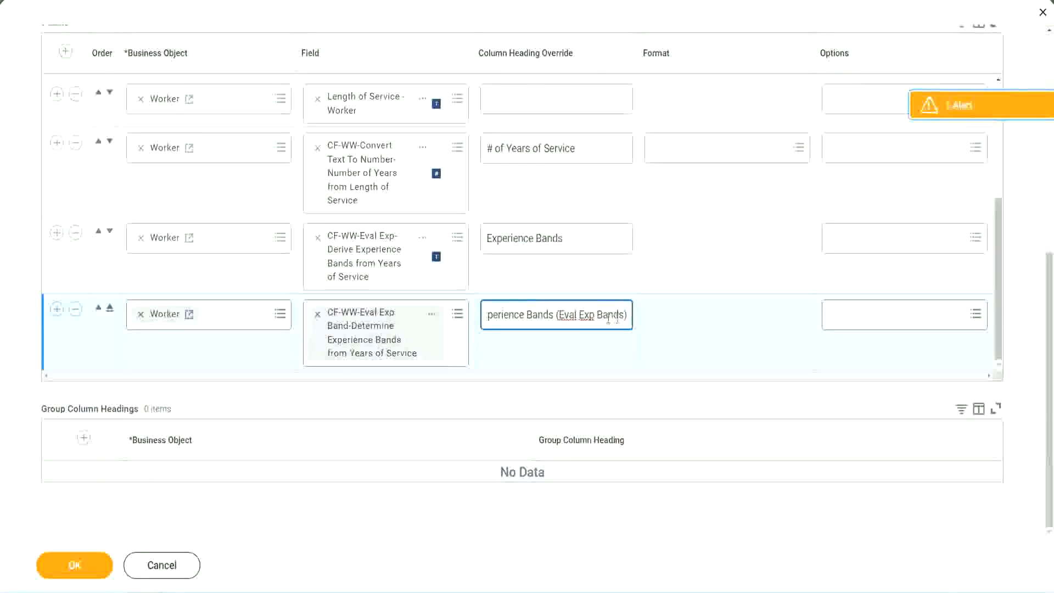
{"action": "double_click", "coordinate": [588, 315]}
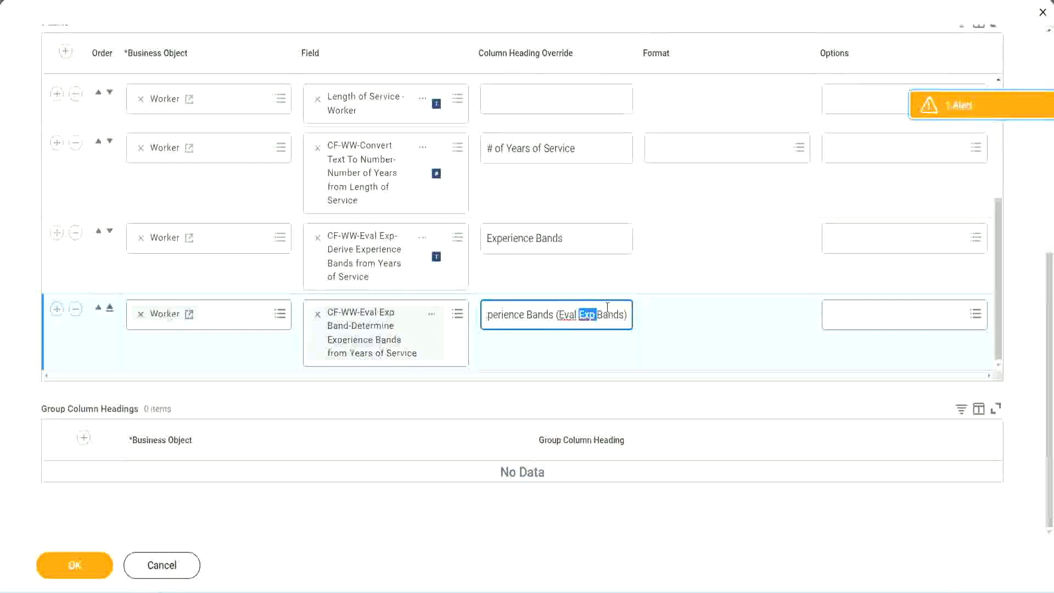
{"action": "left_click", "coordinate": [608, 308]}
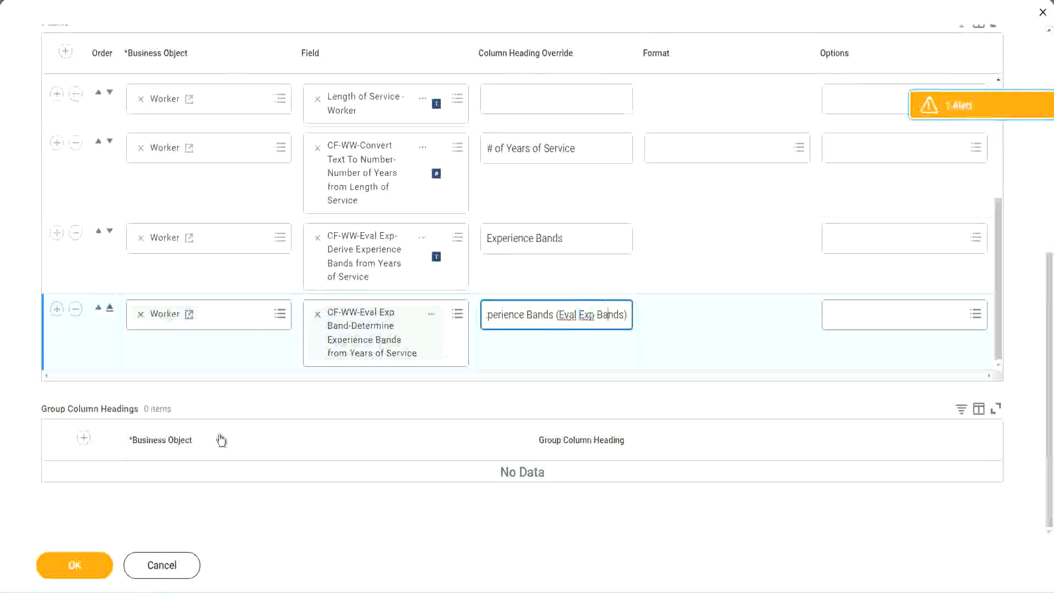
Step: Save the edited WW Employee Details report definition and run the report
{"action": "left_click", "coordinate": [80, 568]}
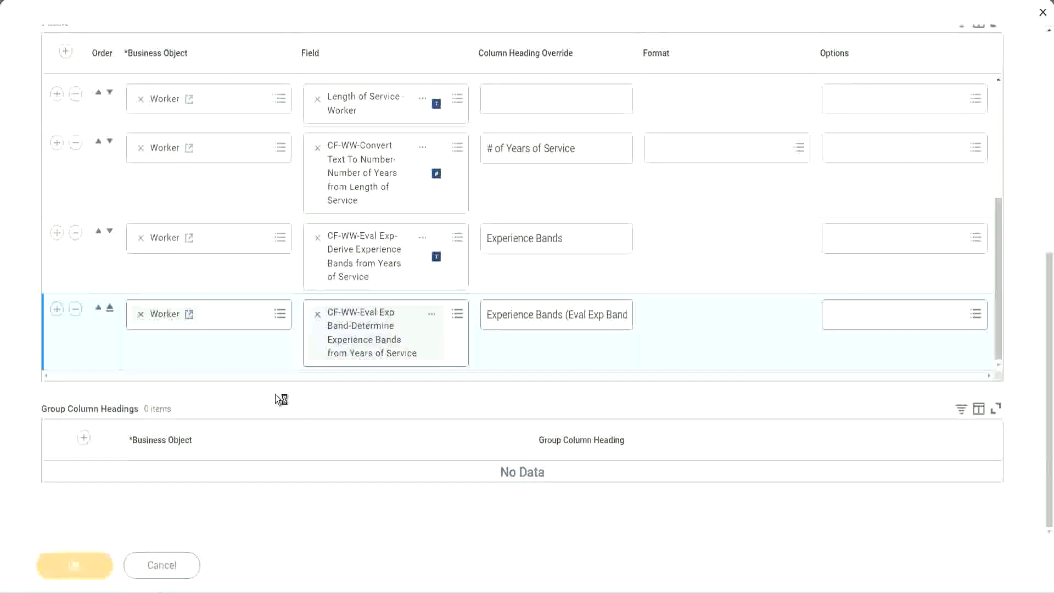
{"action": "left_click", "coordinate": [114, 558]}
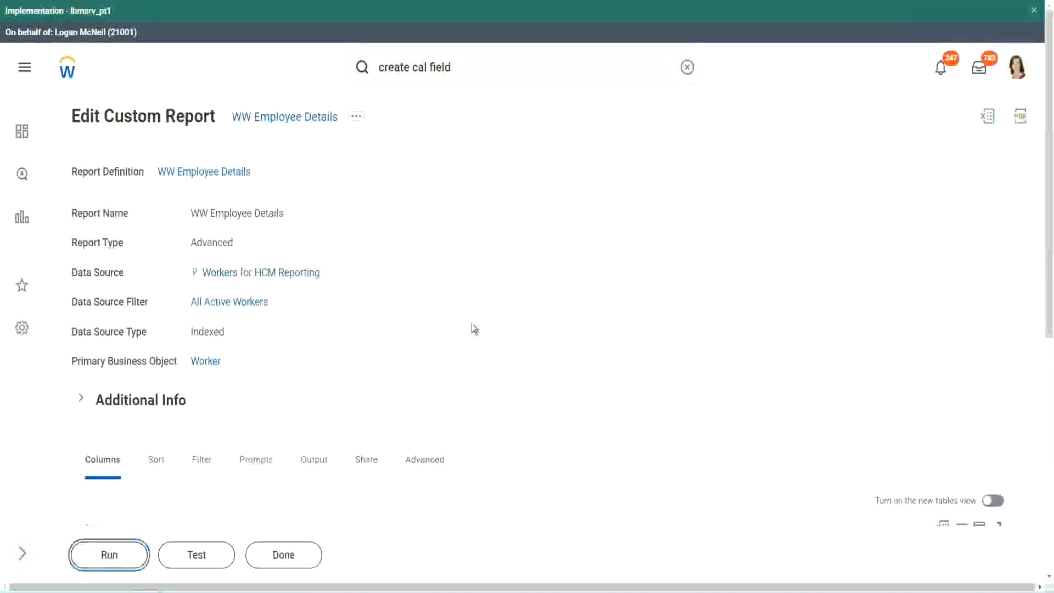